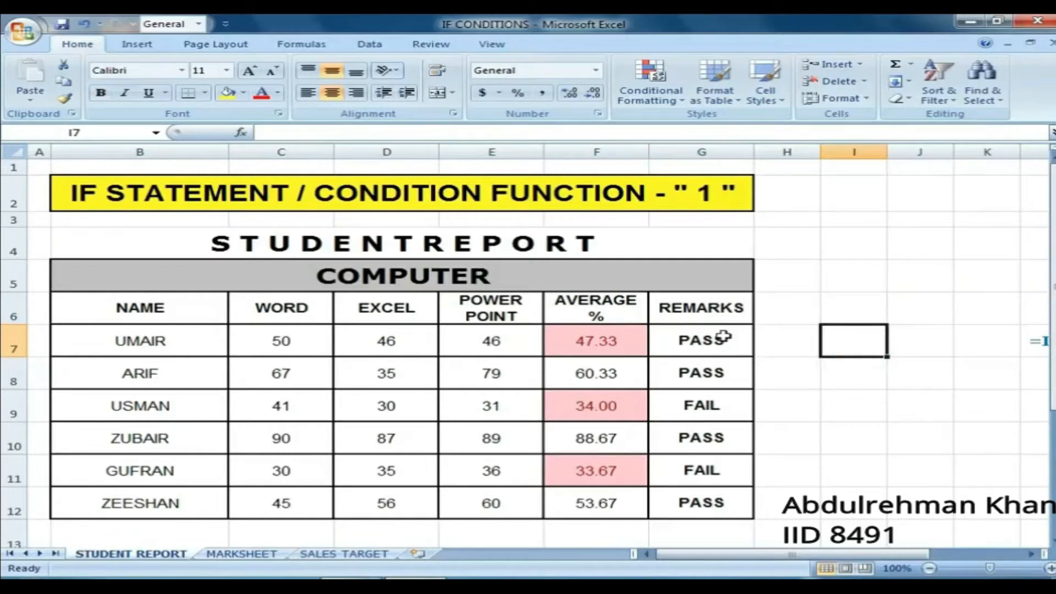
# - Clear the existing remarks for all six students in G7:G12
pyautogui.moveTo(734, 334); pyautogui.dragTo(737, 502)
pyautogui.press('Delete')
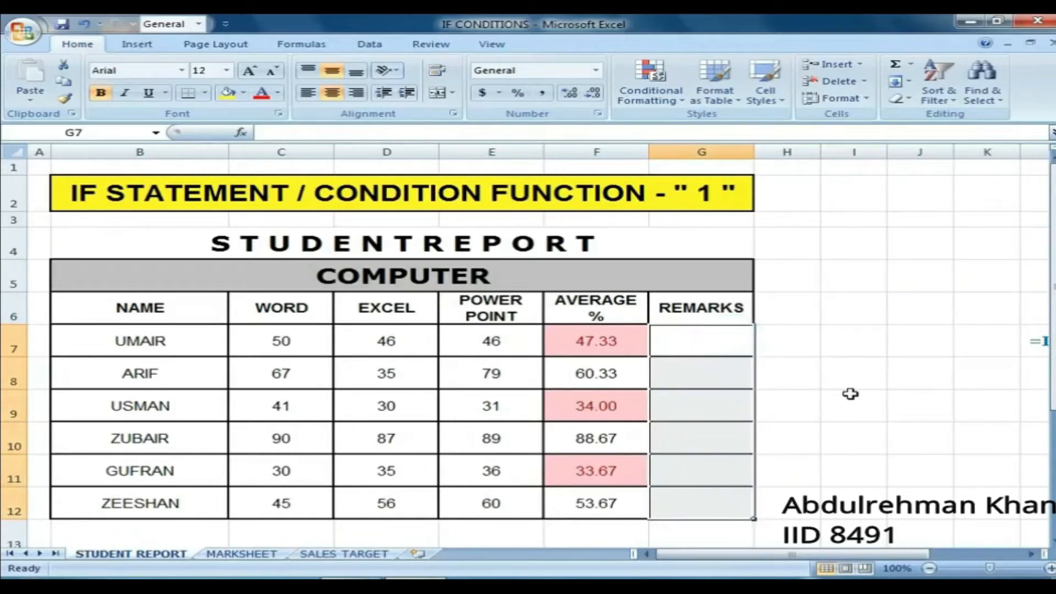
pyautogui.click(855, 368)
pyautogui.click(718, 331)
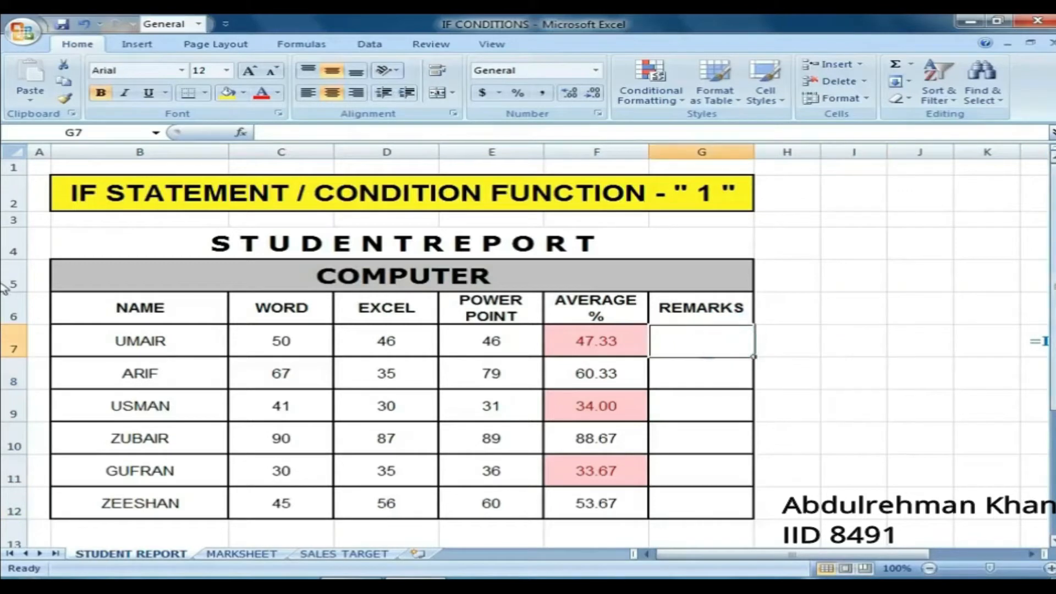
# - Check the passing criteria noted below the student report table
pyautogui.scroll(-3, 960, 280)
pyautogui.click(951, 361)
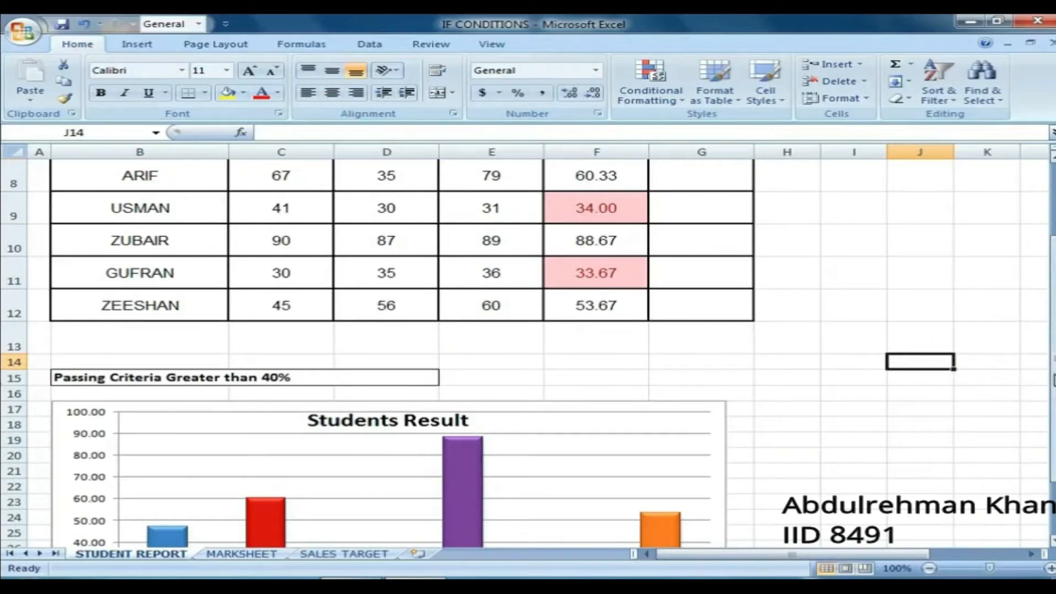
pyautogui.moveTo(1052, 378); pyautogui.dragTo(1050, 374)
pyautogui.click(870, 311)
pyautogui.click(856, 342)
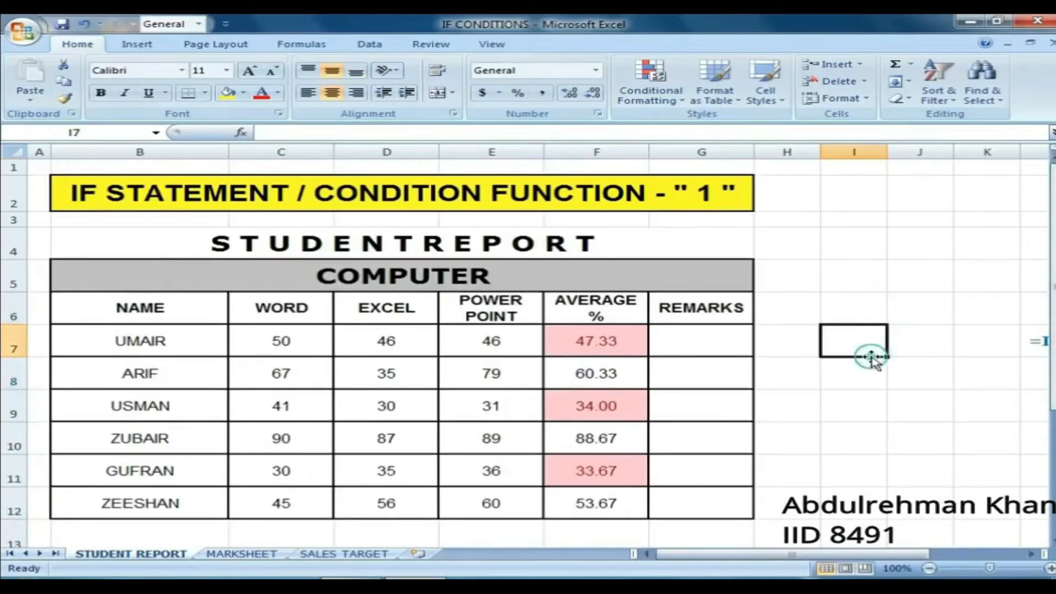
# - Enter =IF(F7>40,"PASS","FAIL") in G7 as the first student's remark
pyautogui.click(703, 353)
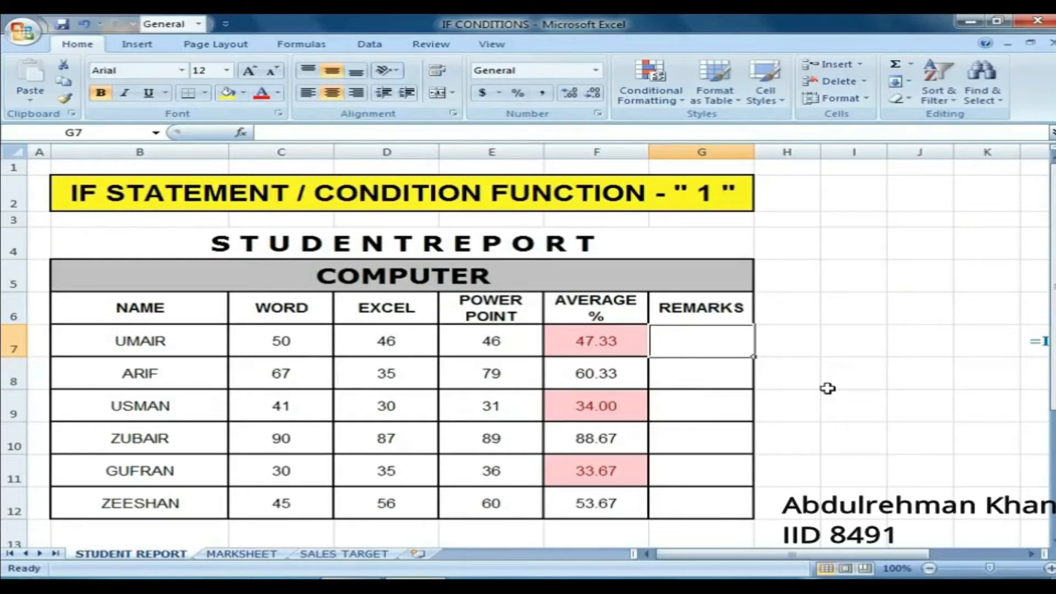
pyautogui.write('=')
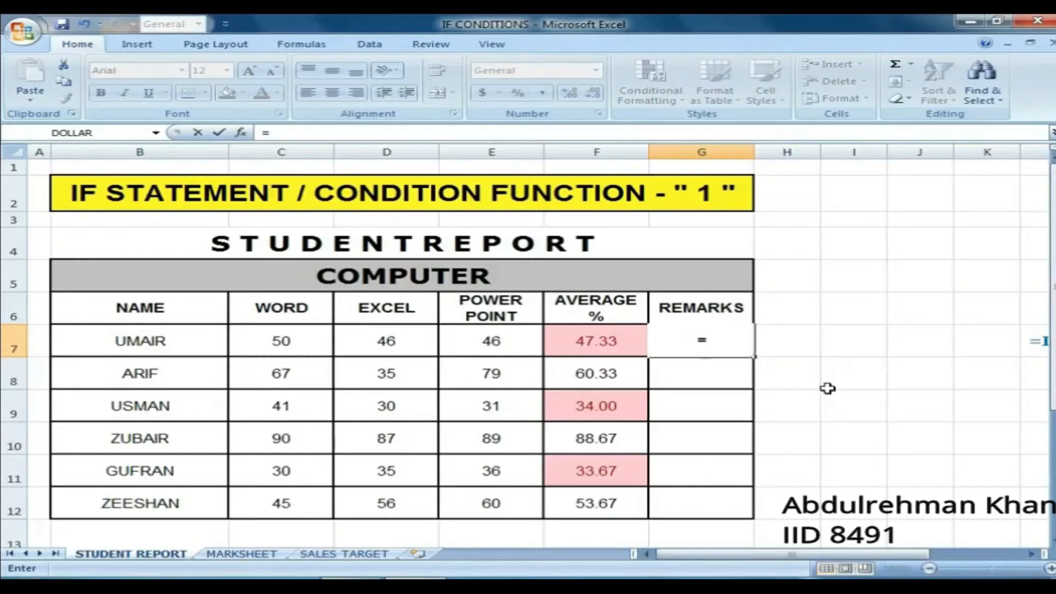
pyautogui.write('IF')
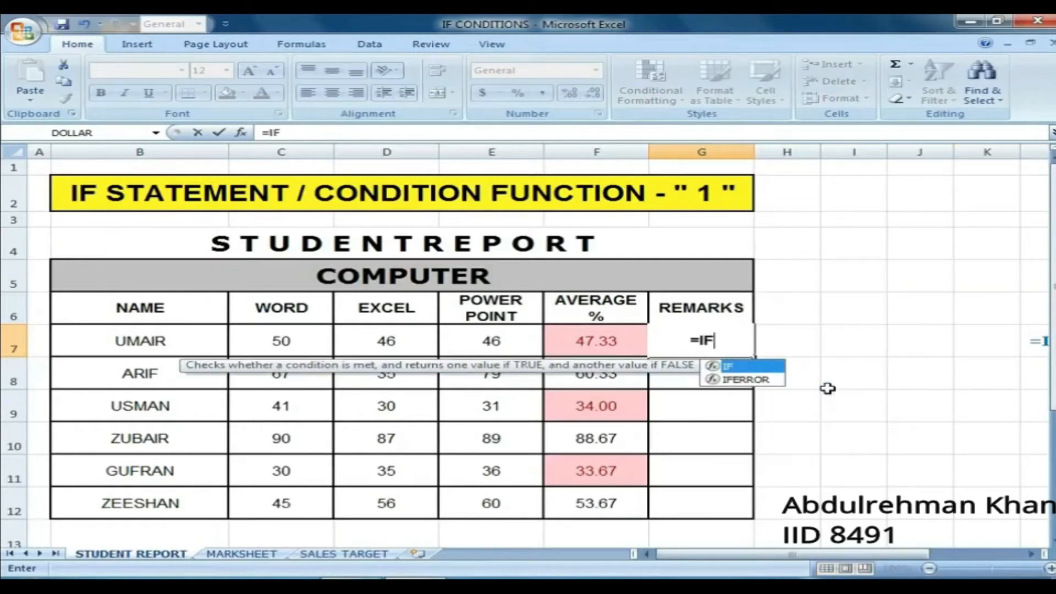
pyautogui.write('(')
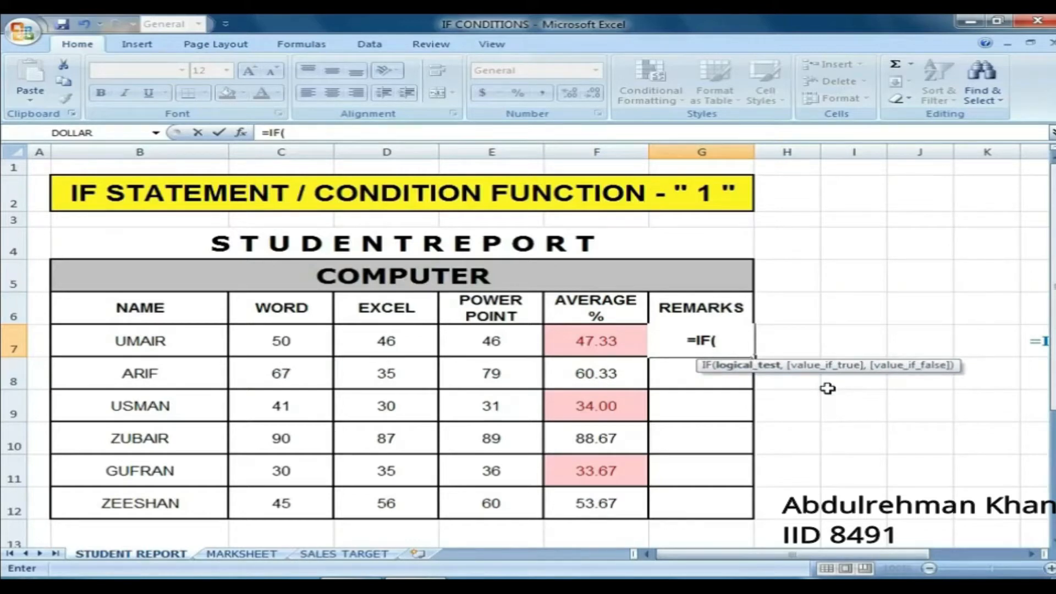
pyautogui.press('Left')
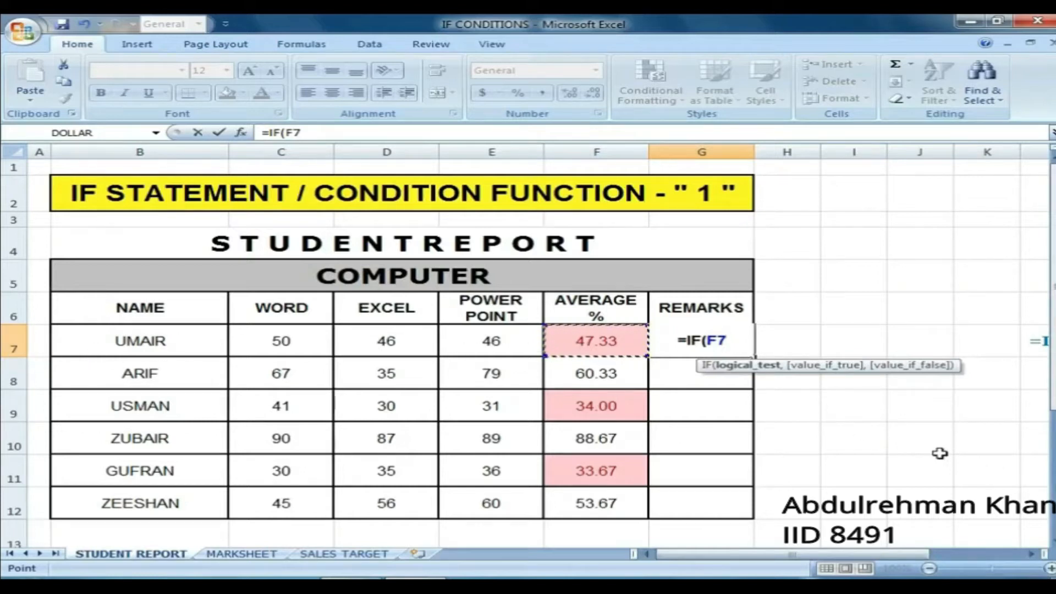
pyautogui.write('>')
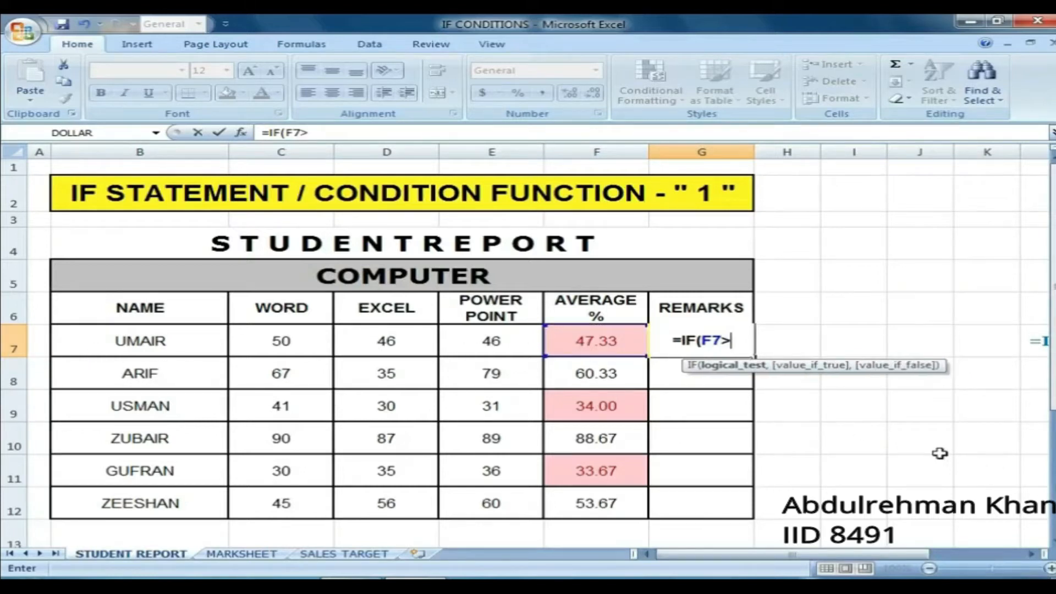
pyautogui.write('40')
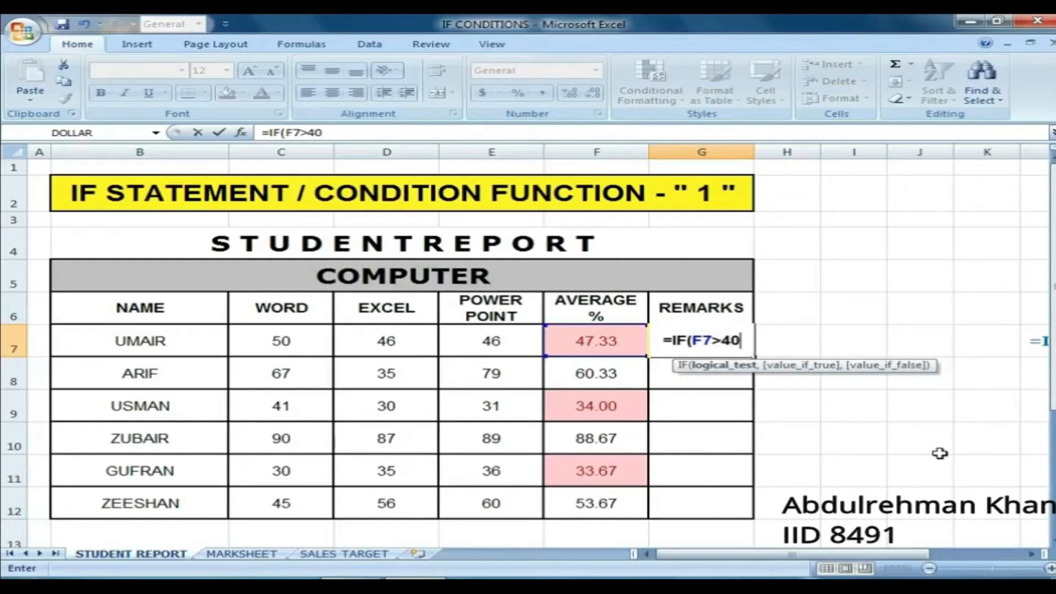
pyautogui.write(',')
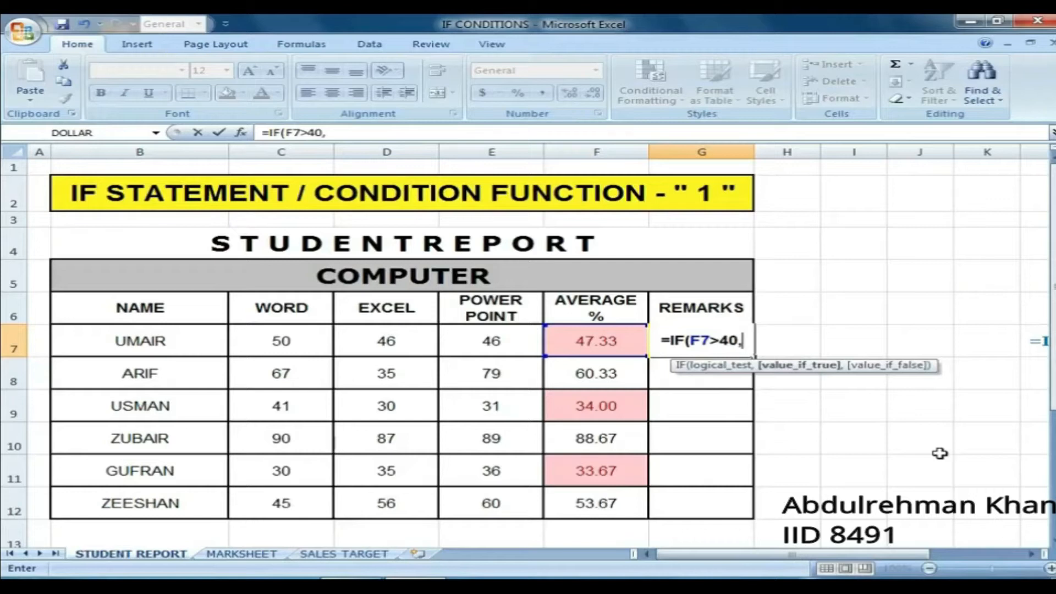
pyautogui.write('"')
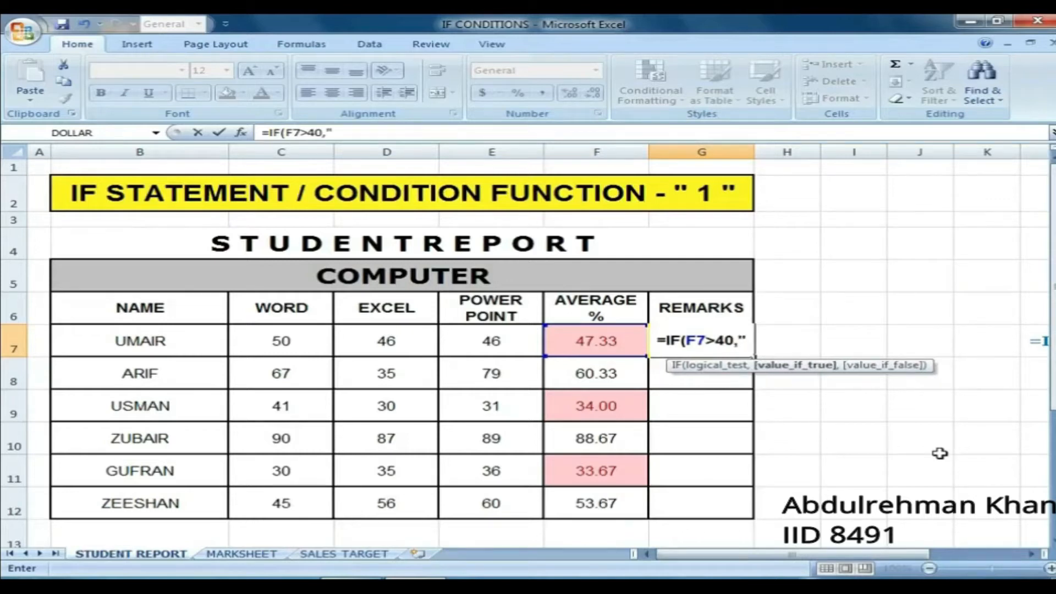
pyautogui.write('PASS')
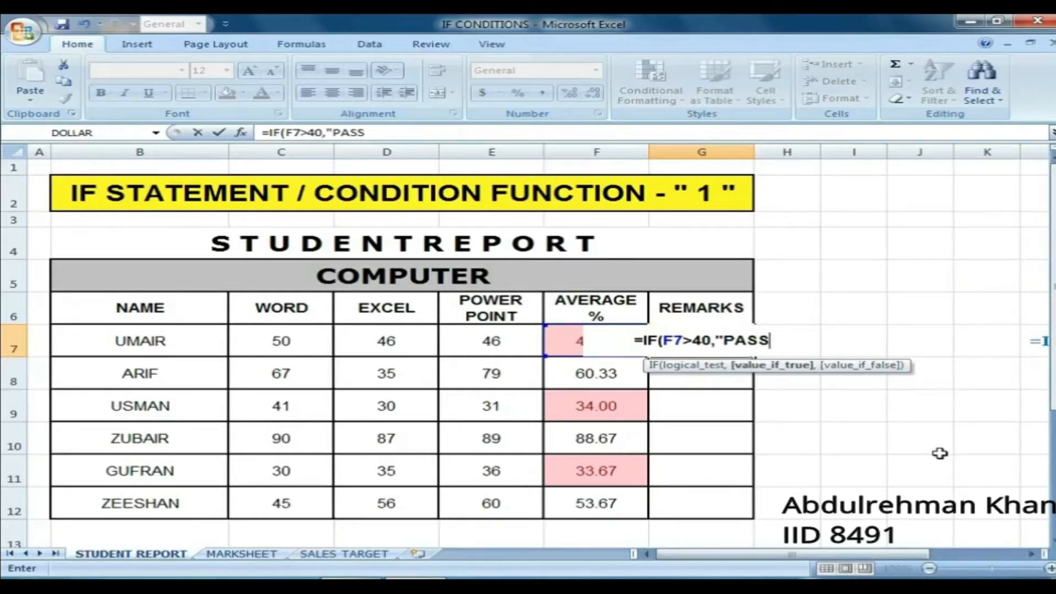
pyautogui.write('",')
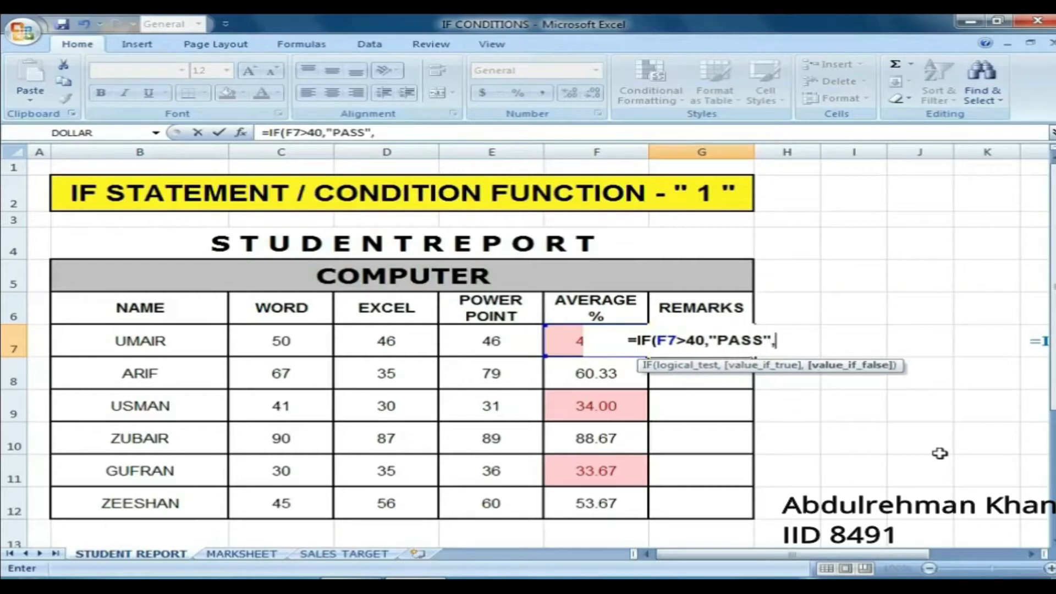
pyautogui.write('"')
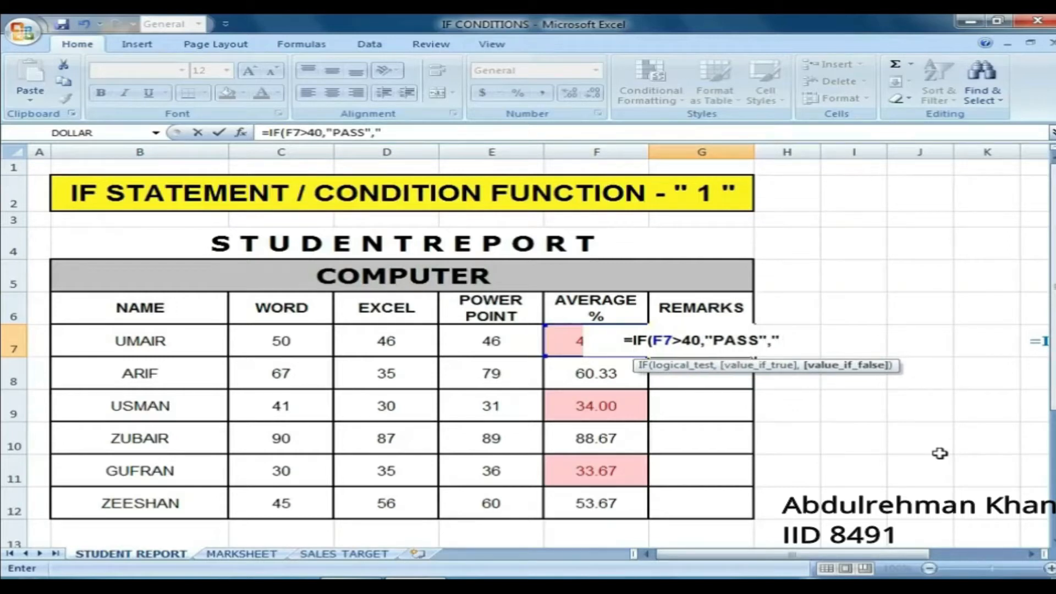
pyautogui.write('FAI')
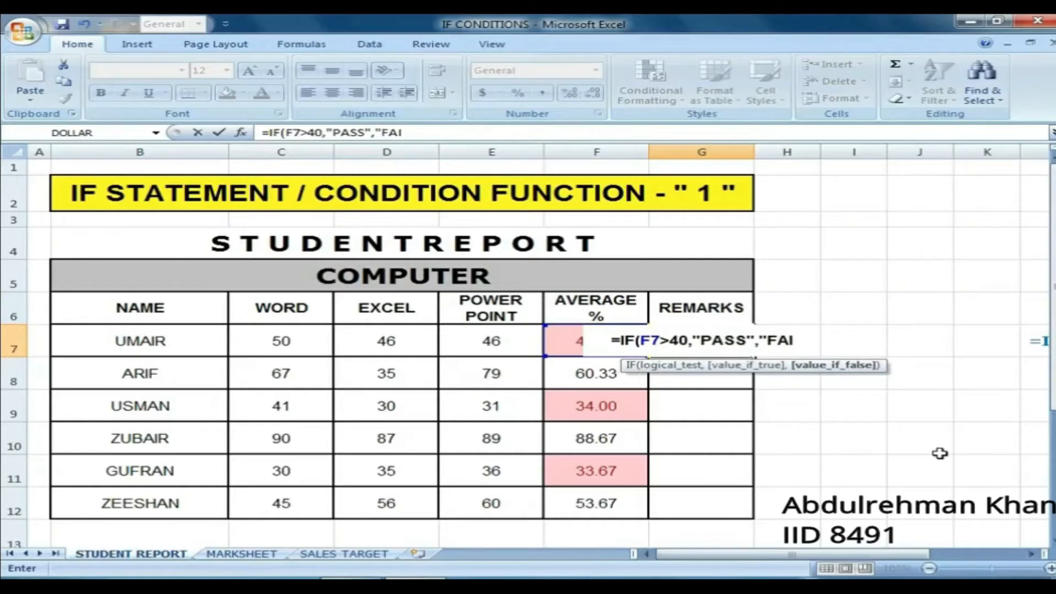
pyautogui.write('L"')
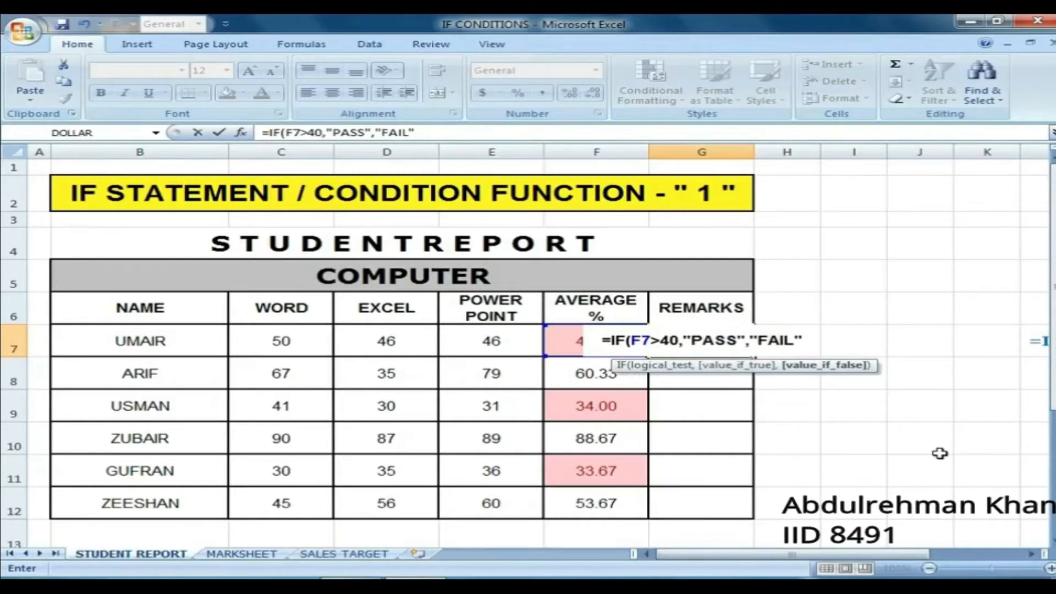
pyautogui.write(')')
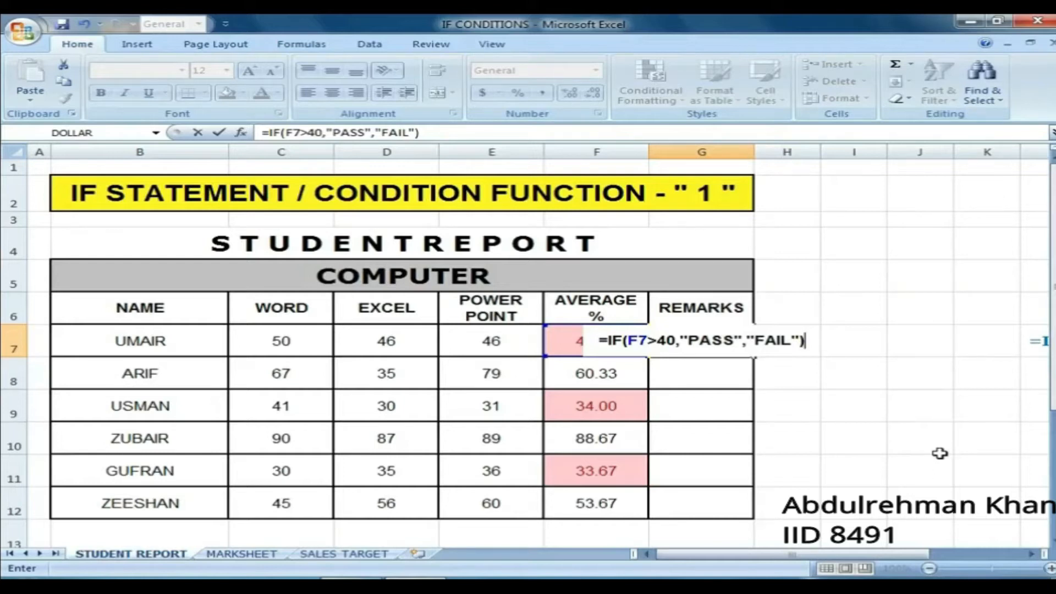
pyautogui.press('Return')
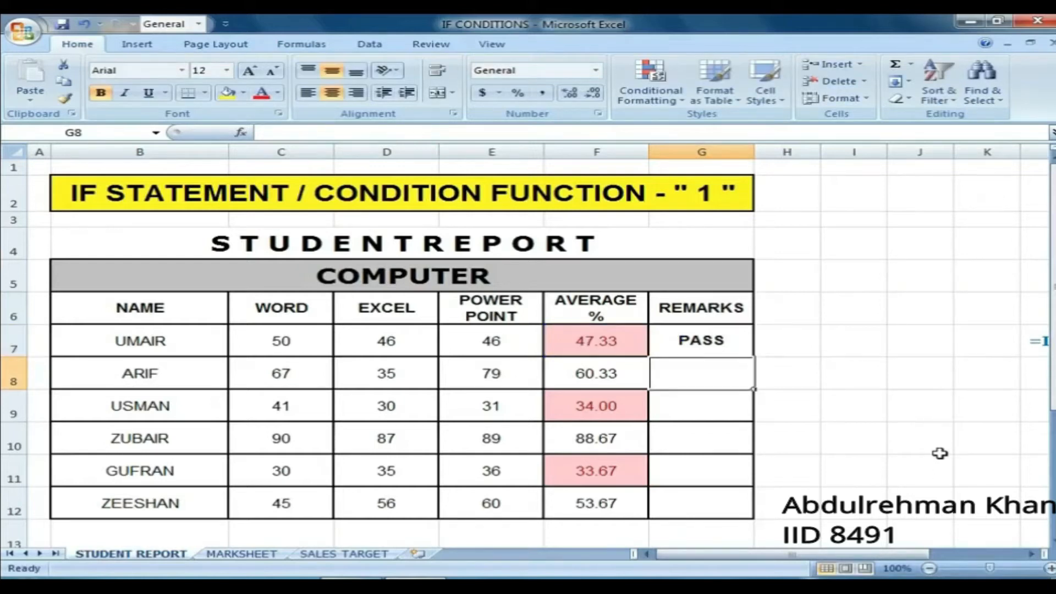
# - Copy the IF formula from G7 into the remaining Remarks cells G8:G12
pyautogui.press('Up')
pyautogui.press('Left')
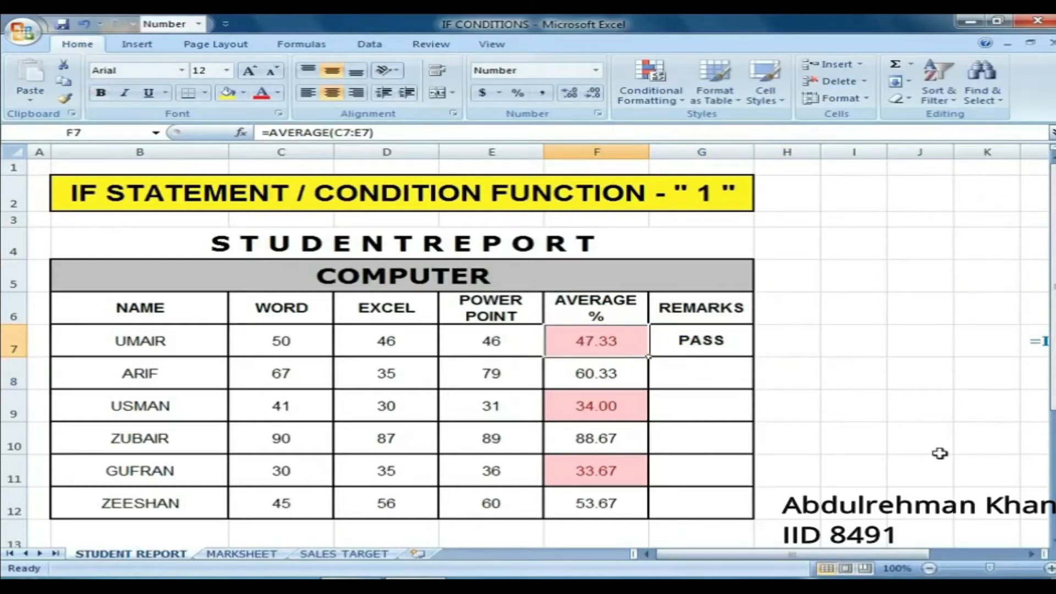
pyautogui.press('Right')
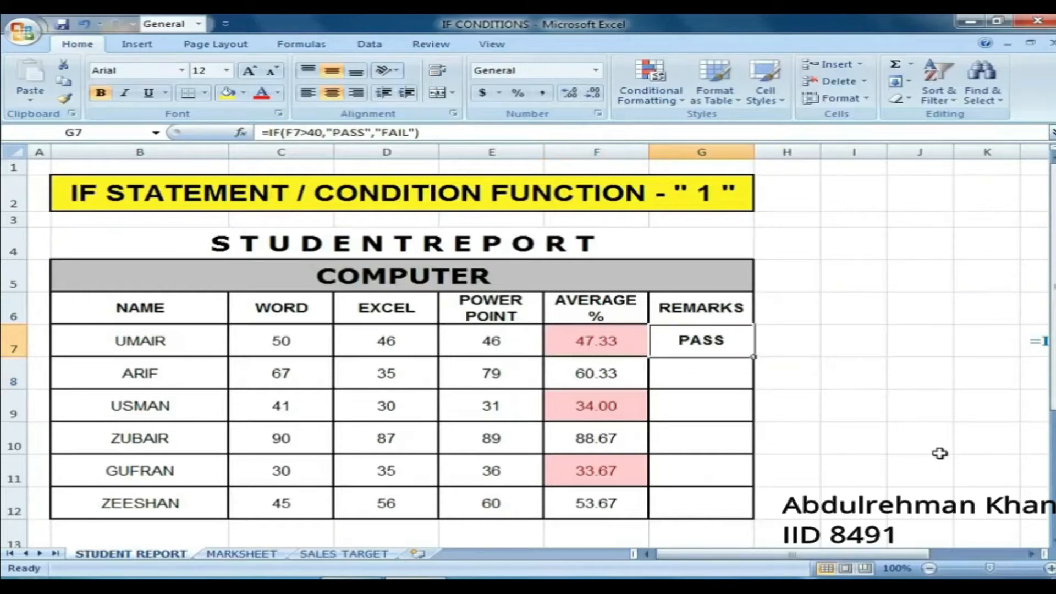
pyautogui.hotkey('ctrl', 'c')
pyautogui.press('Down')
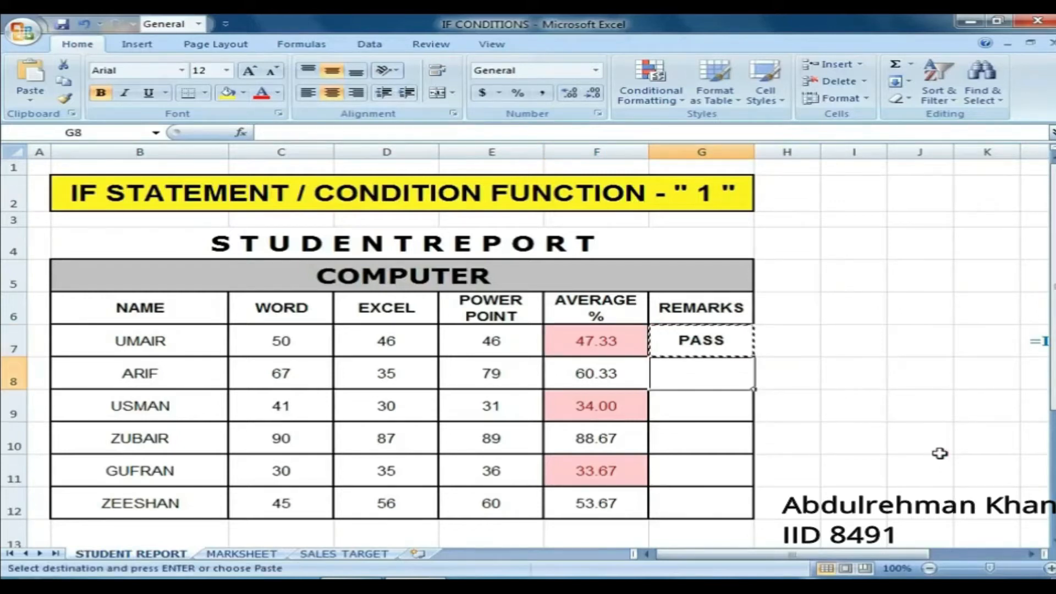
pyautogui.hotkey('shift', 'Down')
pyautogui.hotkey('shift', 'Down')
pyautogui.hotkey('shift', 'Down')
pyautogui.hotkey('shift', 'Down')
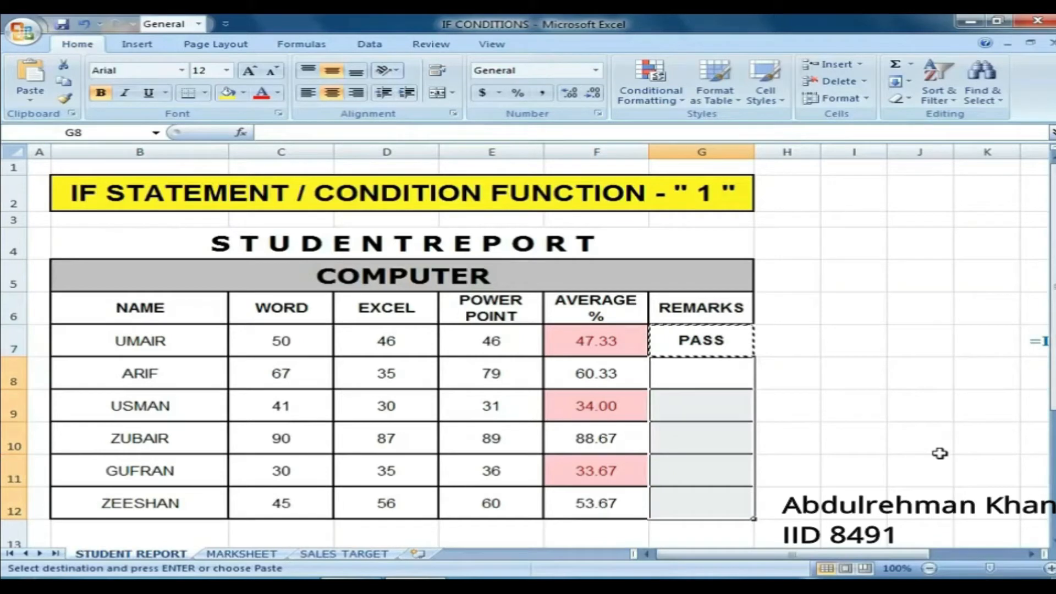
pyautogui.hotkey('ctrl', 'v')
# - Examine the copied IF formulas in the Remarks column row by row against each student's average
pyautogui.press('Down')
pyautogui.press('Up')
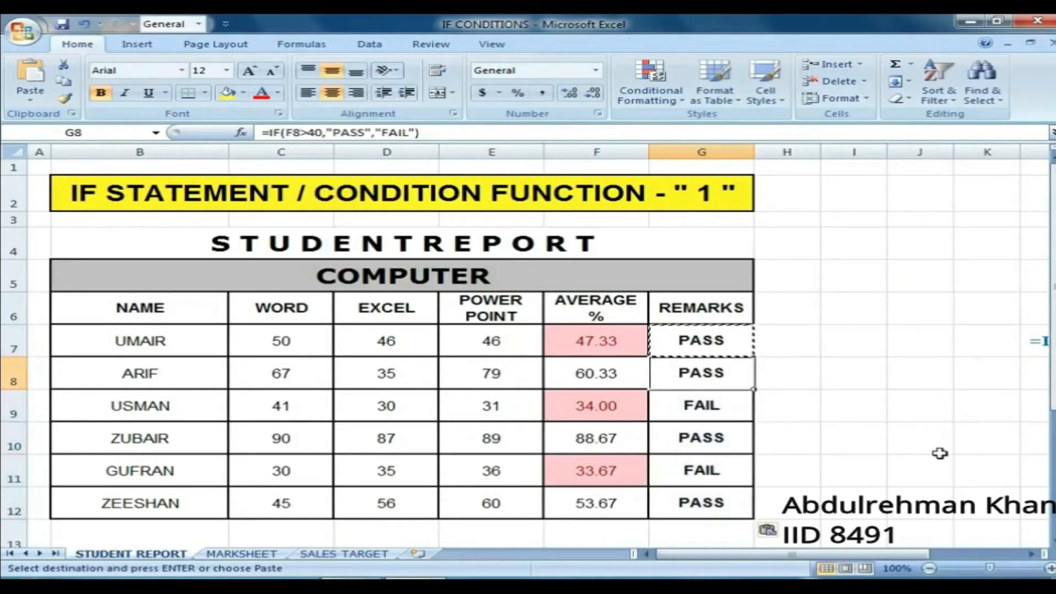
pyautogui.press('Left')
pyautogui.press('Right')
pyautogui.press('Left')
pyautogui.press('Down')
pyautogui.press('Right')
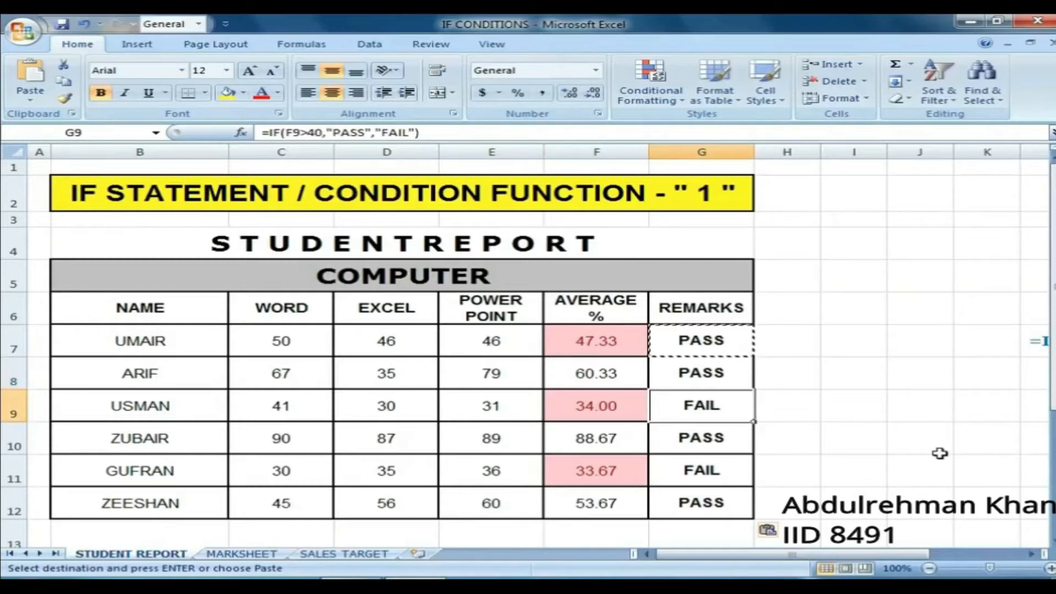
pyautogui.press('Down')
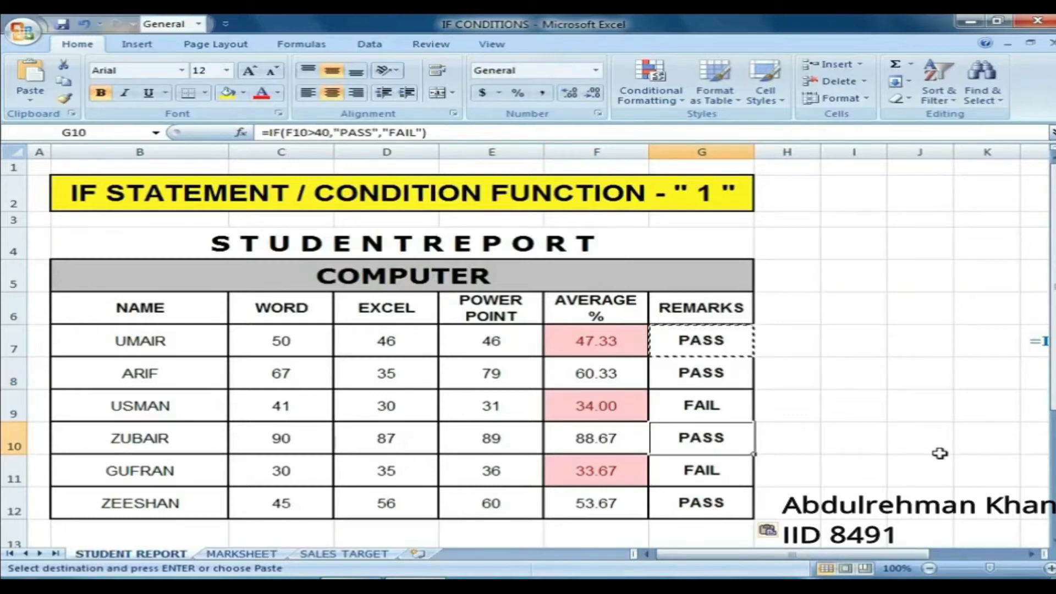
pyautogui.press('Down')
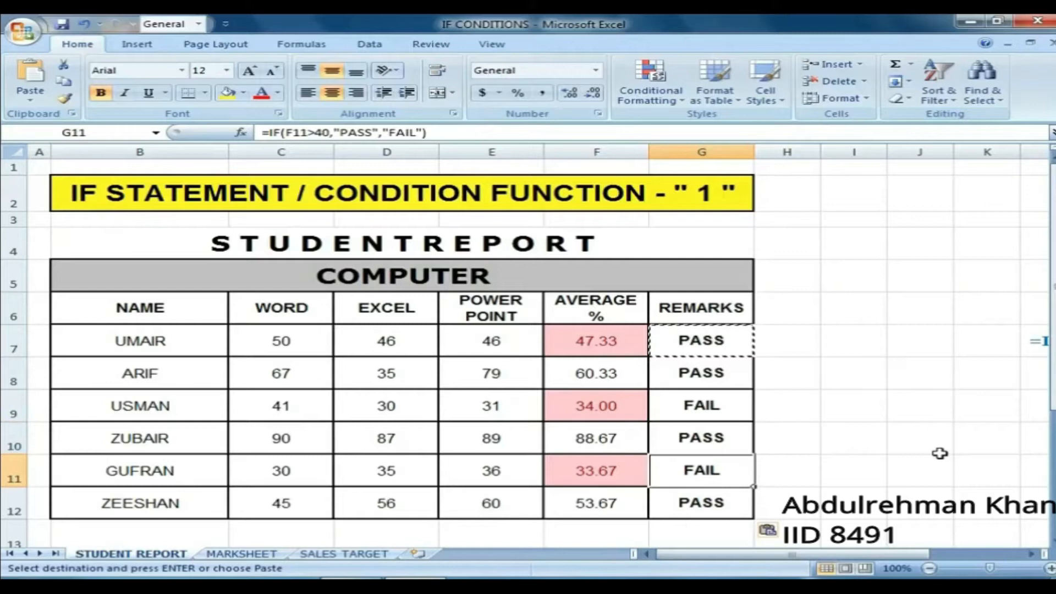
pyautogui.press('Down')
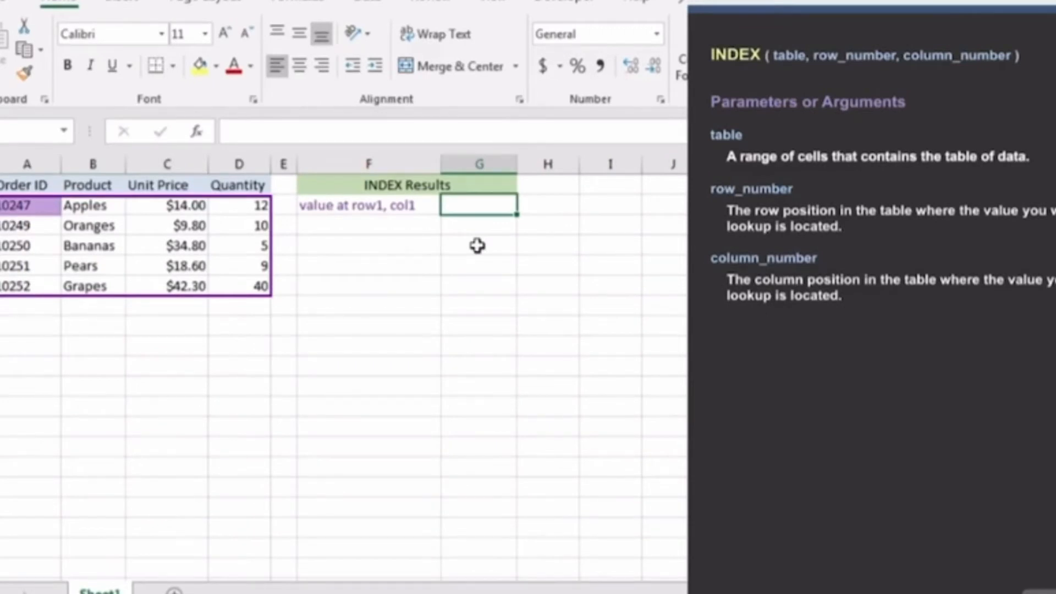
# - Enter =INDEX(A2:D6,1,1) in G2 to return the order table's value at row 1, column 1
pyautogui.write('=INDEX(')
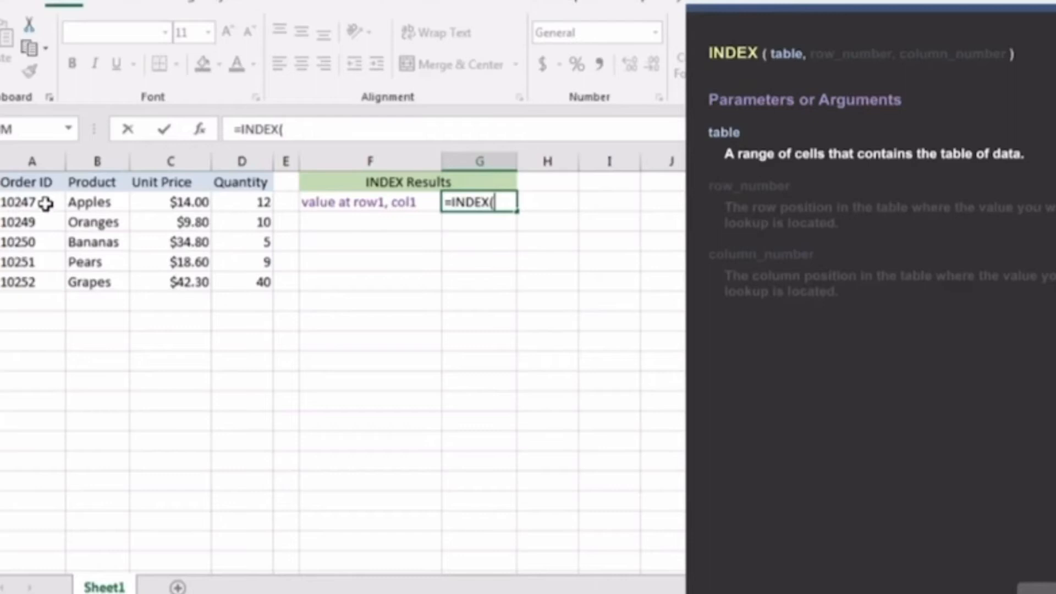
pyautogui.moveTo(24, 202); pyautogui.dragTo(238, 281)
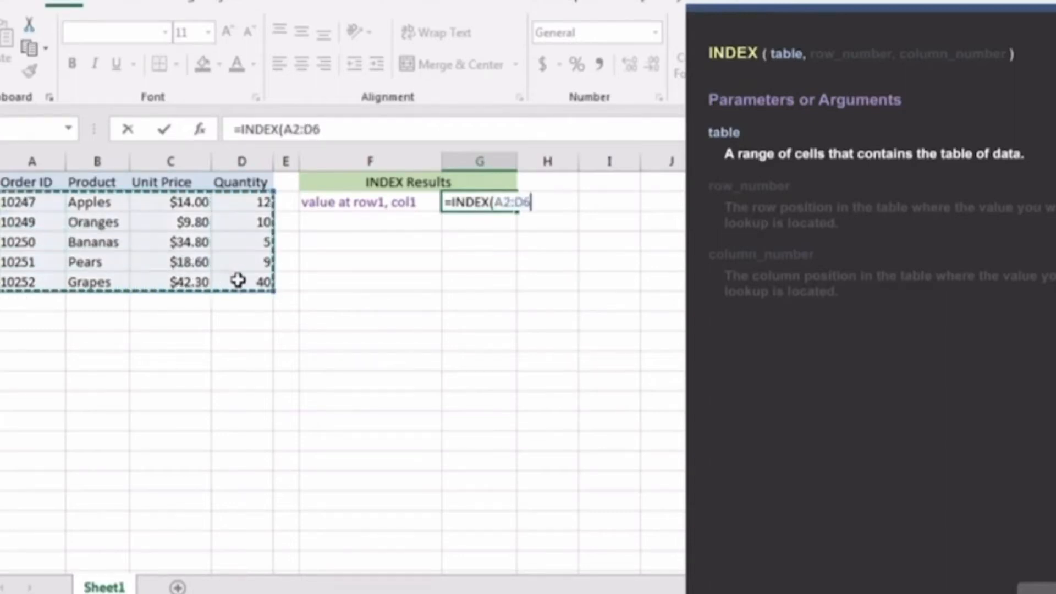
pyautogui.write(',')
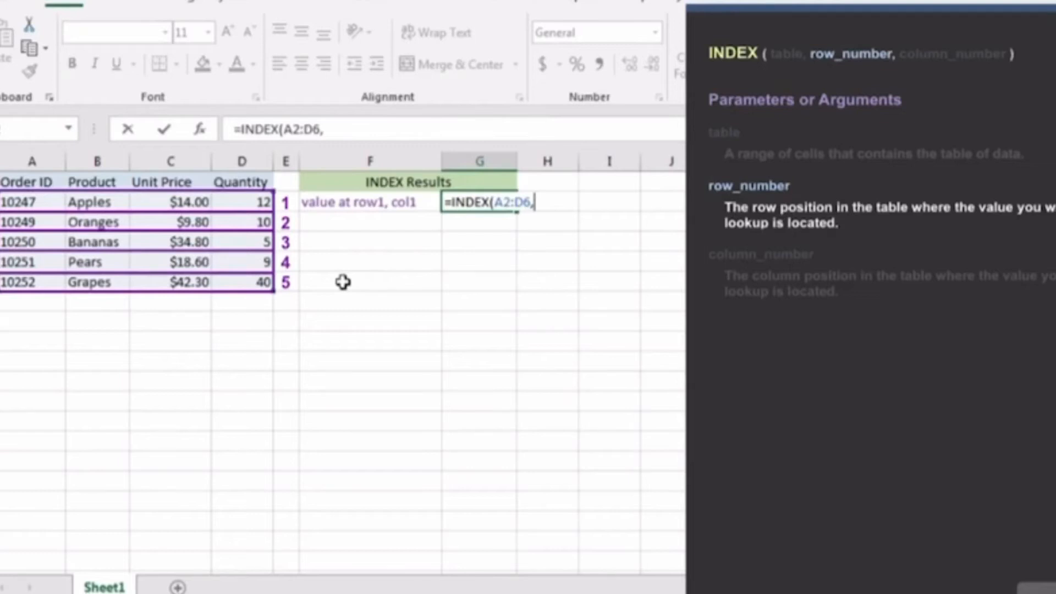
pyautogui.write('1,')
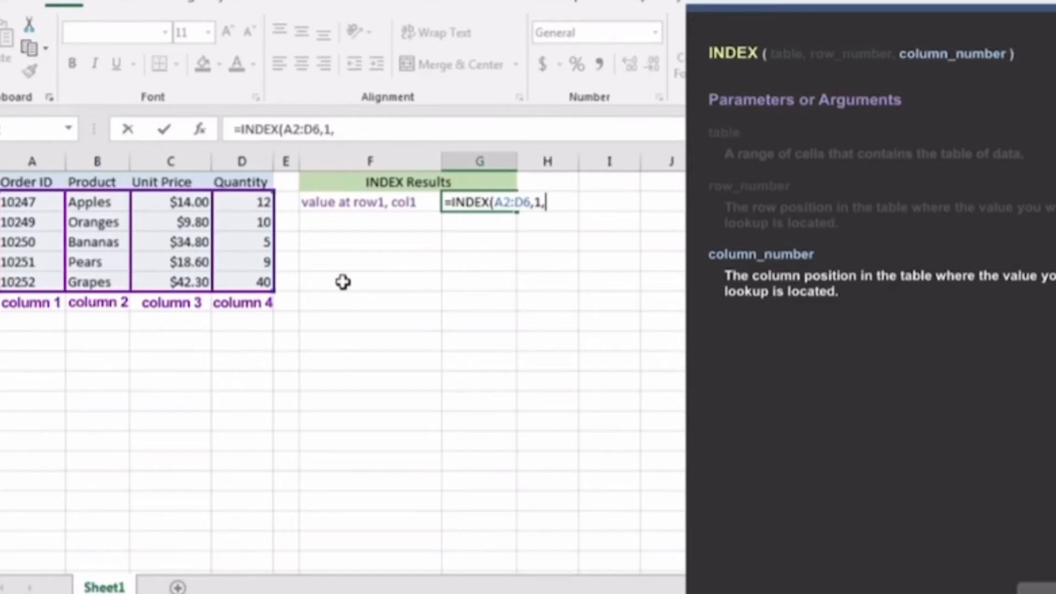
pyautogui.write('1')
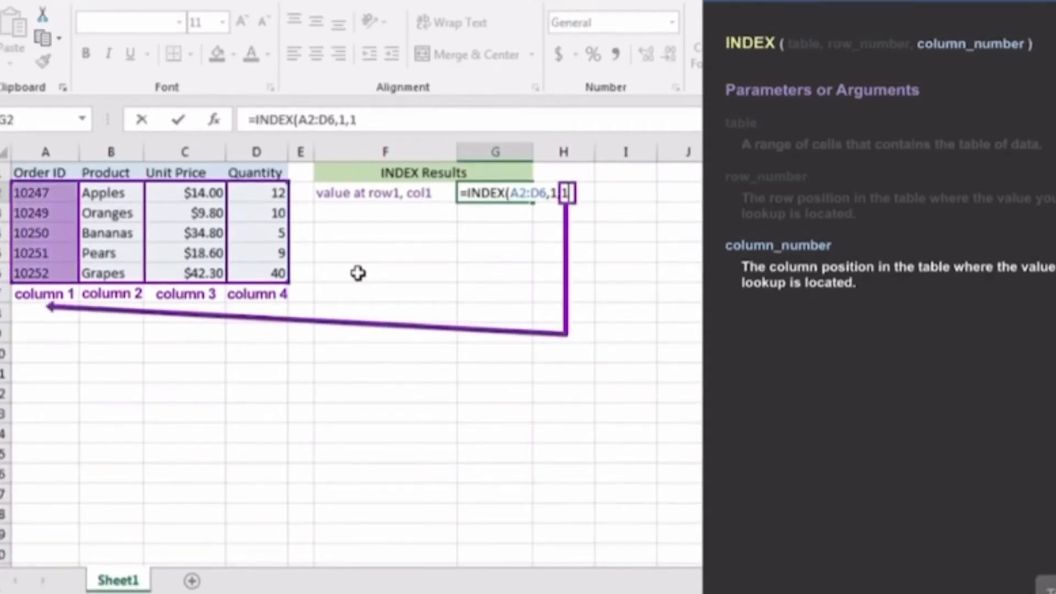
pyautogui.write(')')
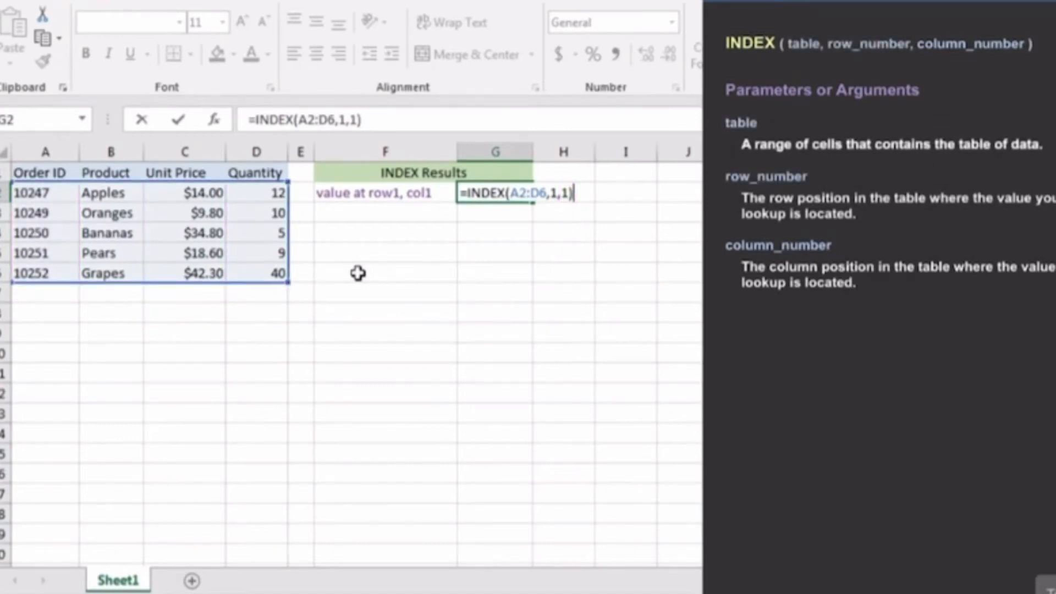
pyautogui.hotkey('ctrl', 'Return')
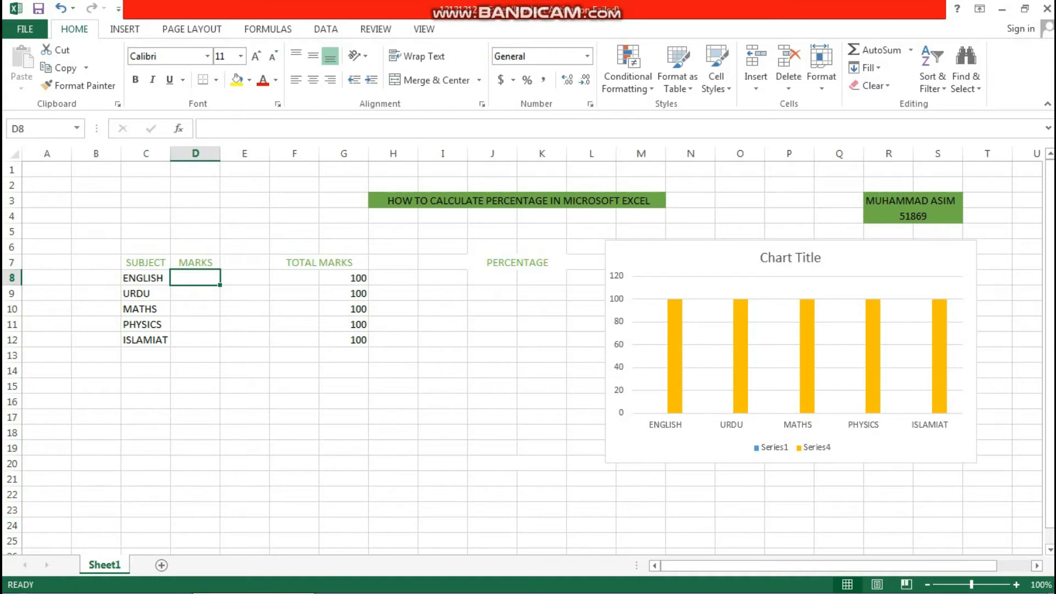
# - Fill in the subject marks in D8:D12: English 78, Urdu 67, Maths 89, Physics 56 and Islamiat 78
pyautogui.write('78')
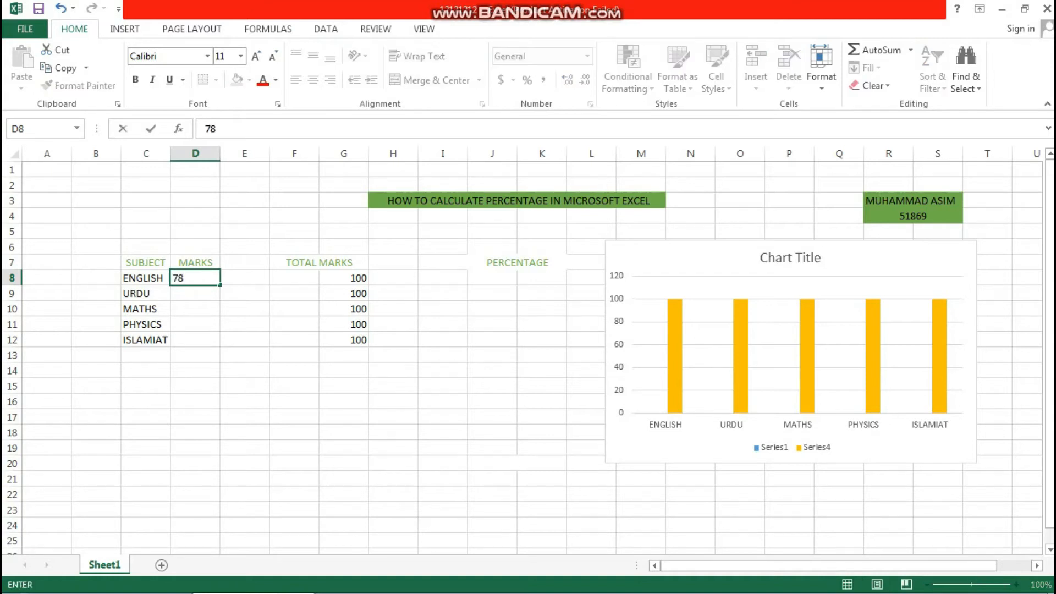
pyautogui.press('Return')
pyautogui.write('67')
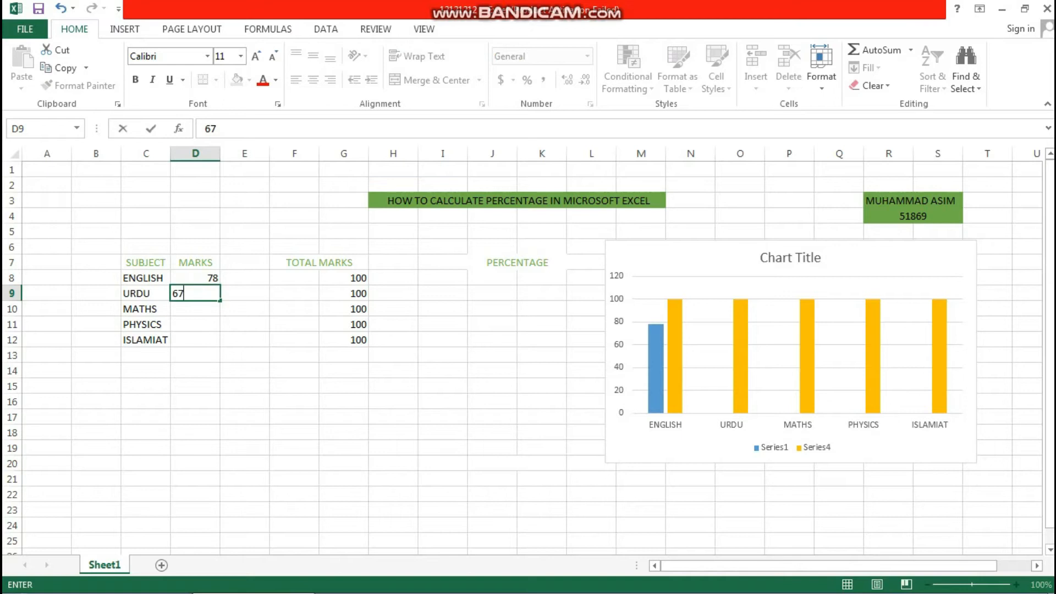
pyautogui.press('Return')
pyautogui.write('89')
pyautogui.press('Return')
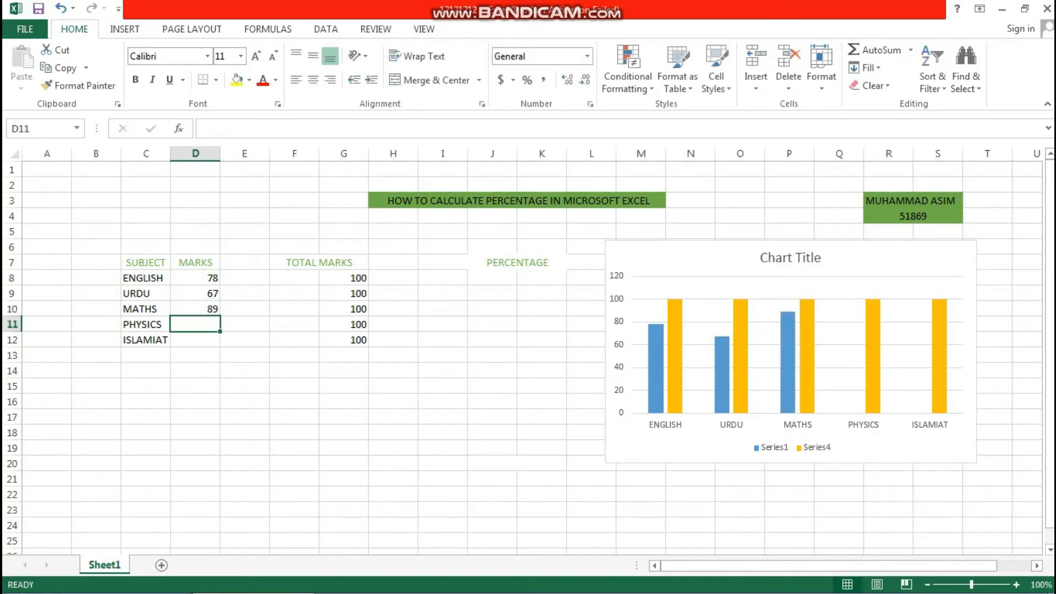
pyautogui.write('56')
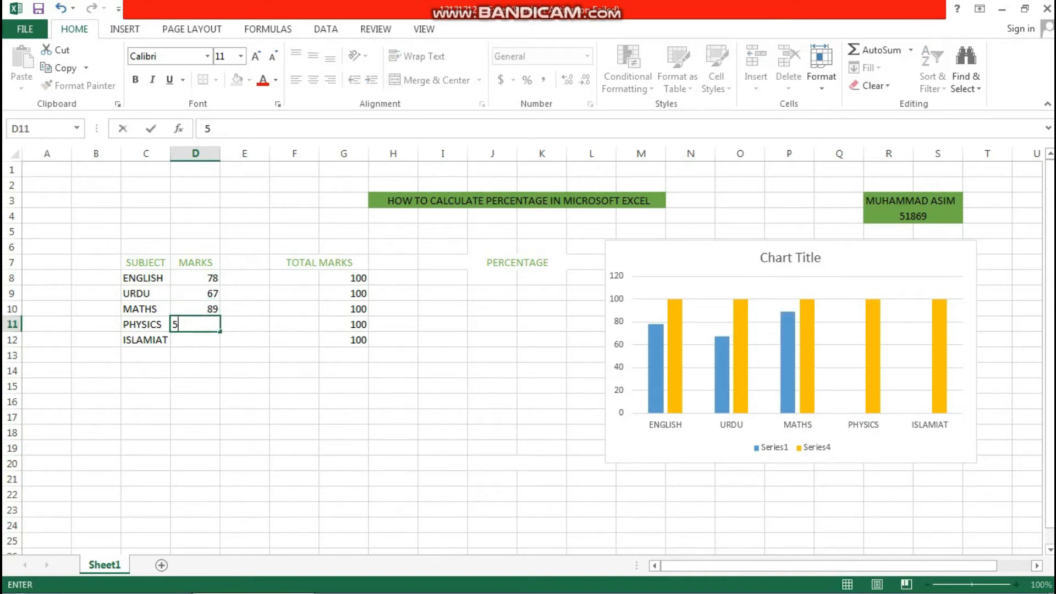
pyautogui.press('Return')
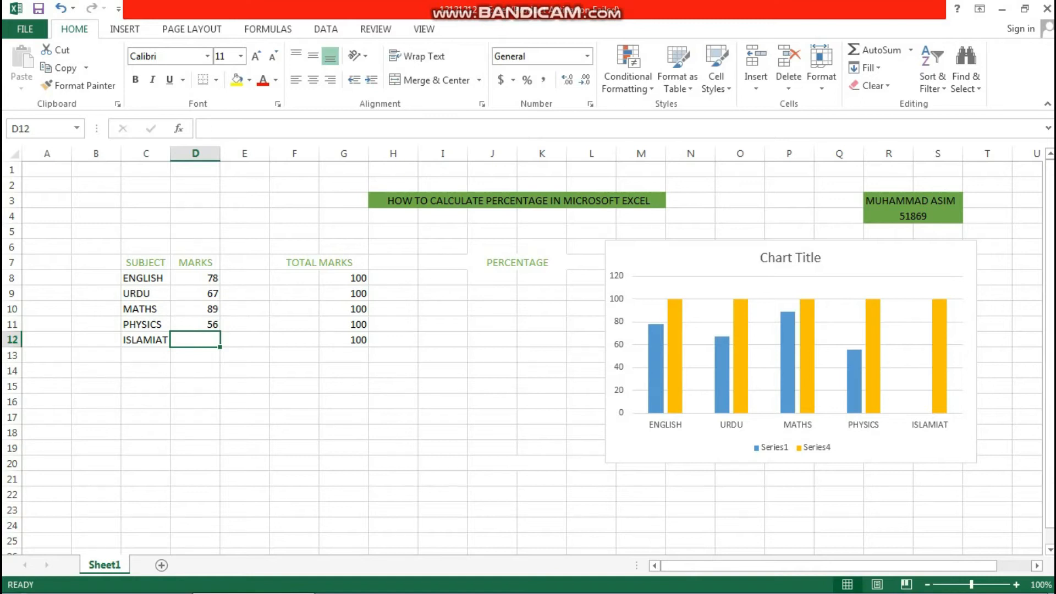
pyautogui.write('78')
pyautogui.press('Return')
# - Total the obtained marks in D14 with a SUM formula over D8:D12
pyautogui.press('Return')
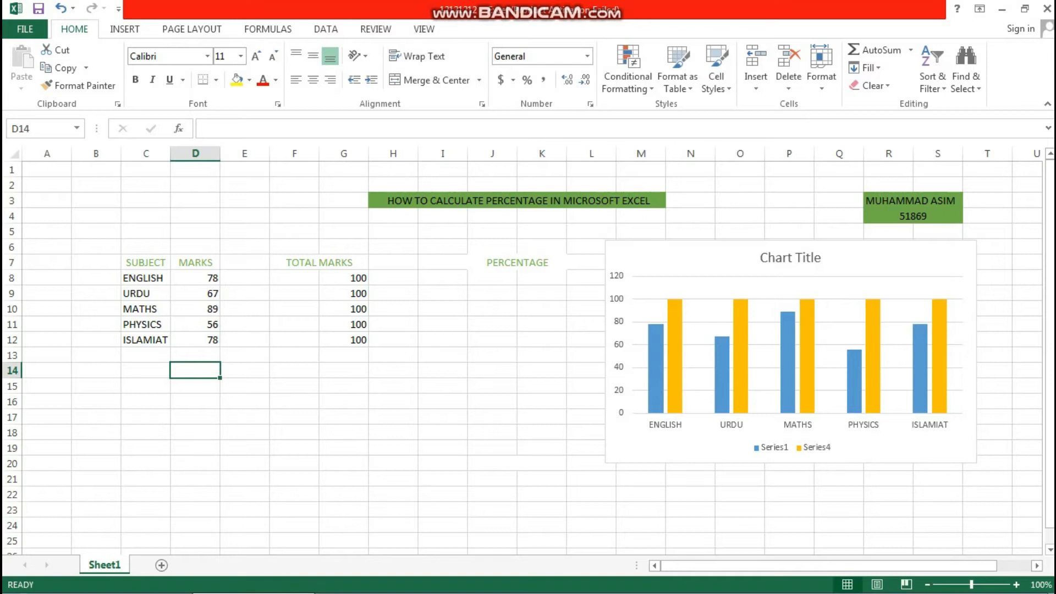
pyautogui.write('=sum(')
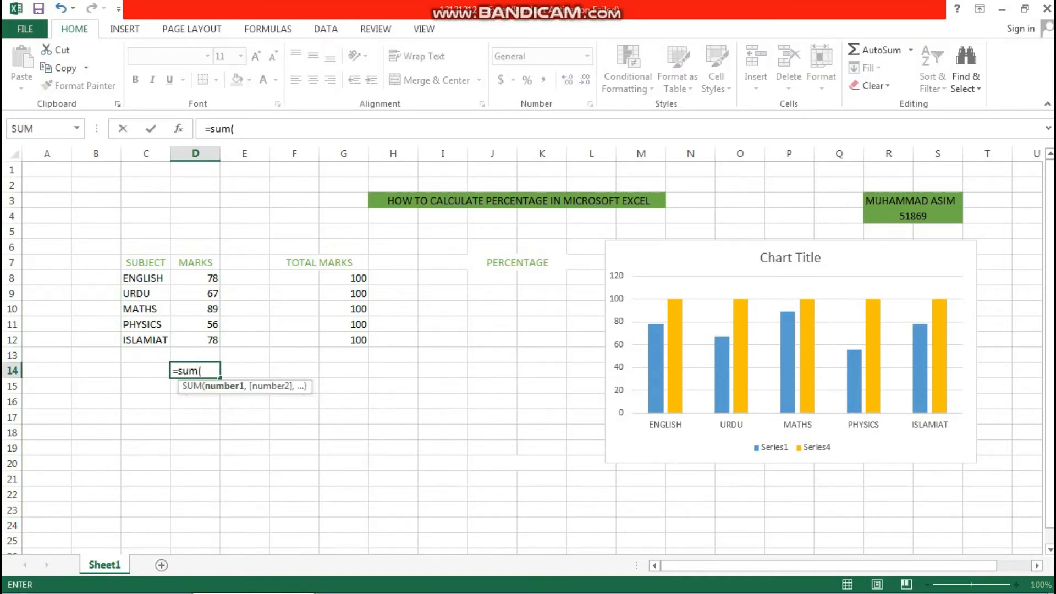
pyautogui.moveTo(195, 277); pyautogui.dragTo(196, 340)
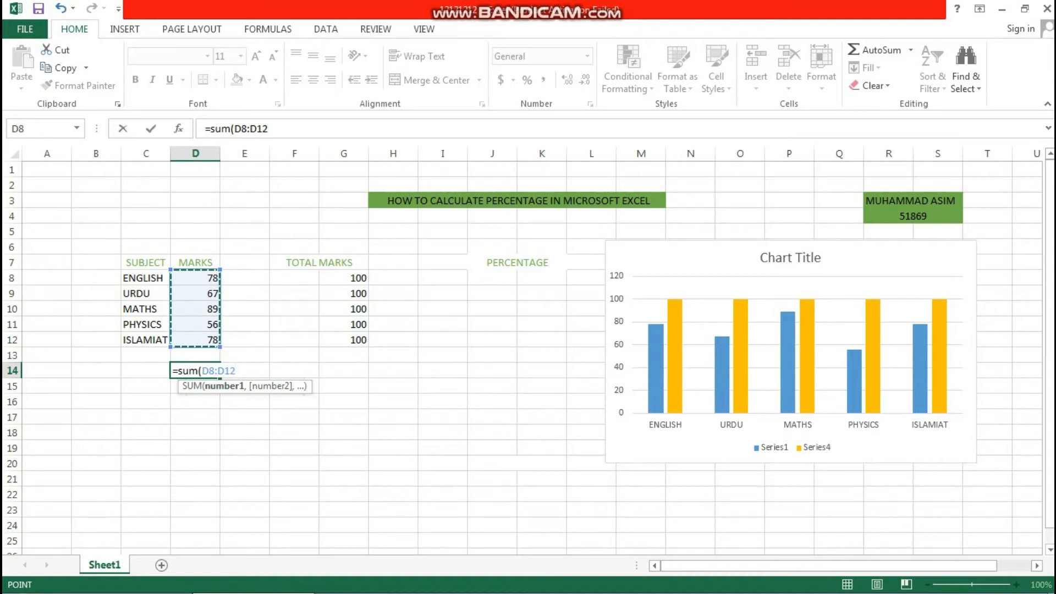
pyautogui.press('Return')
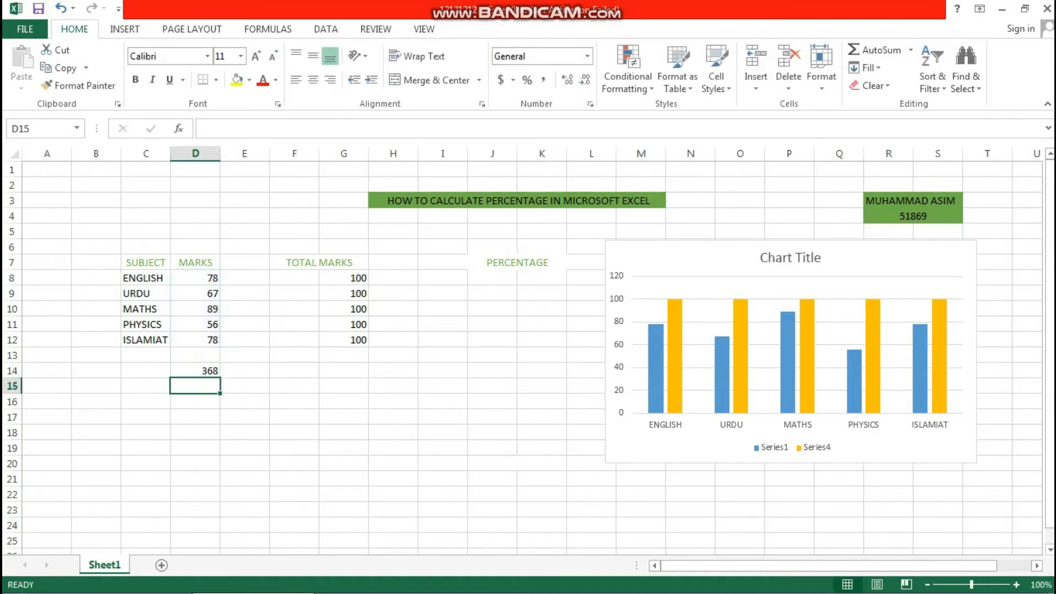
# - Add up the Total Marks column in G14 with a SUM formula over G8:G12
pyautogui.click(344, 371)
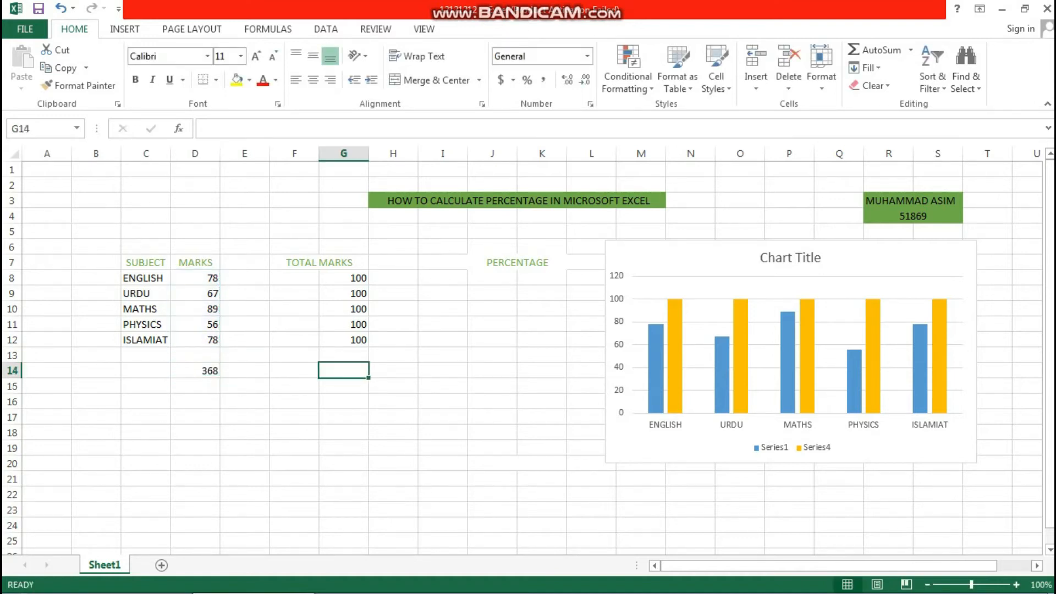
pyautogui.write('=sum')
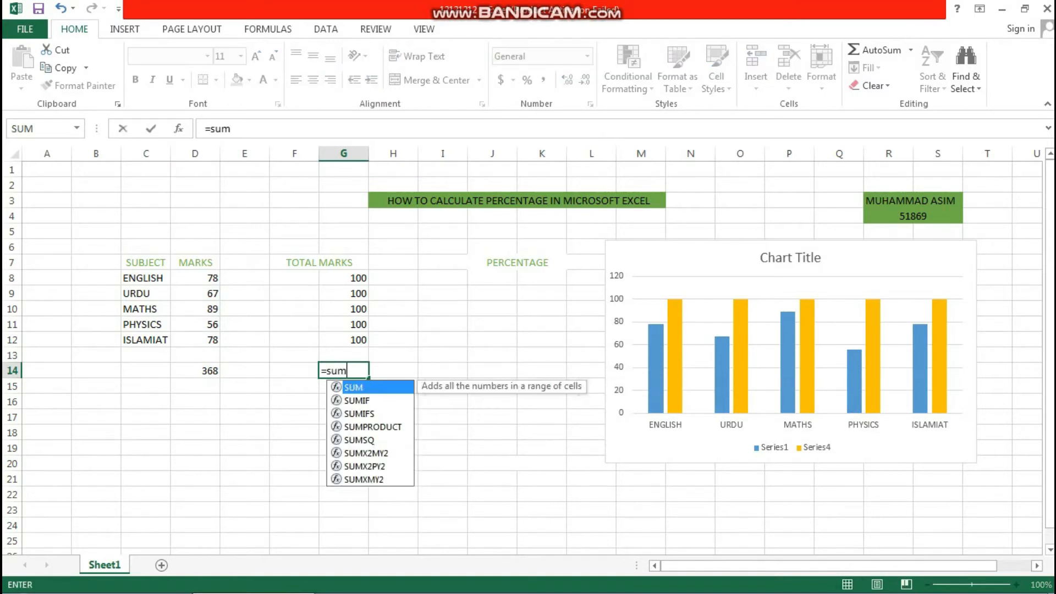
pyautogui.write('(')
pyautogui.moveTo(344, 278); pyautogui.dragTo(344, 340)
pyautogui.press('Return')
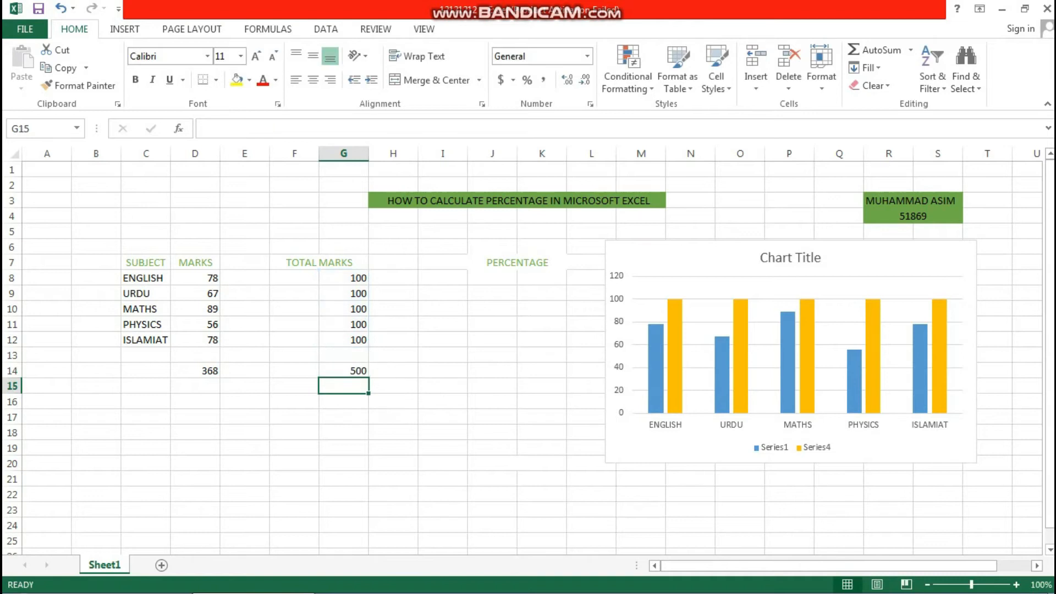
# - Calculate the overall percentage in J14 under the Percentage heading with the formula =D14/G14
pyautogui.moveTo(400, 402); pyautogui.dragTo(439, 401)
pyautogui.click(493, 356)
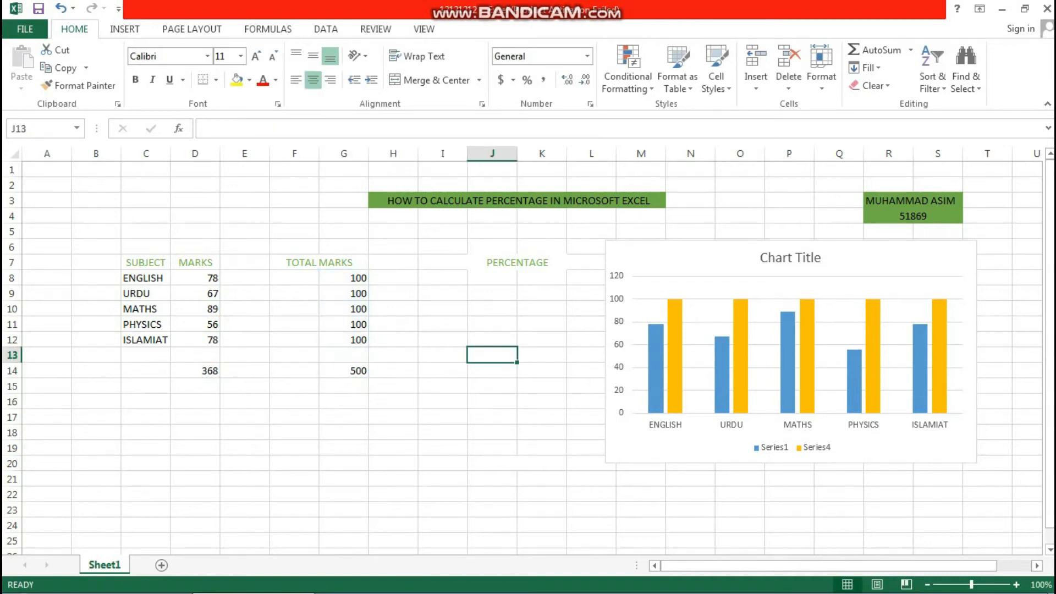
pyautogui.click(493, 370)
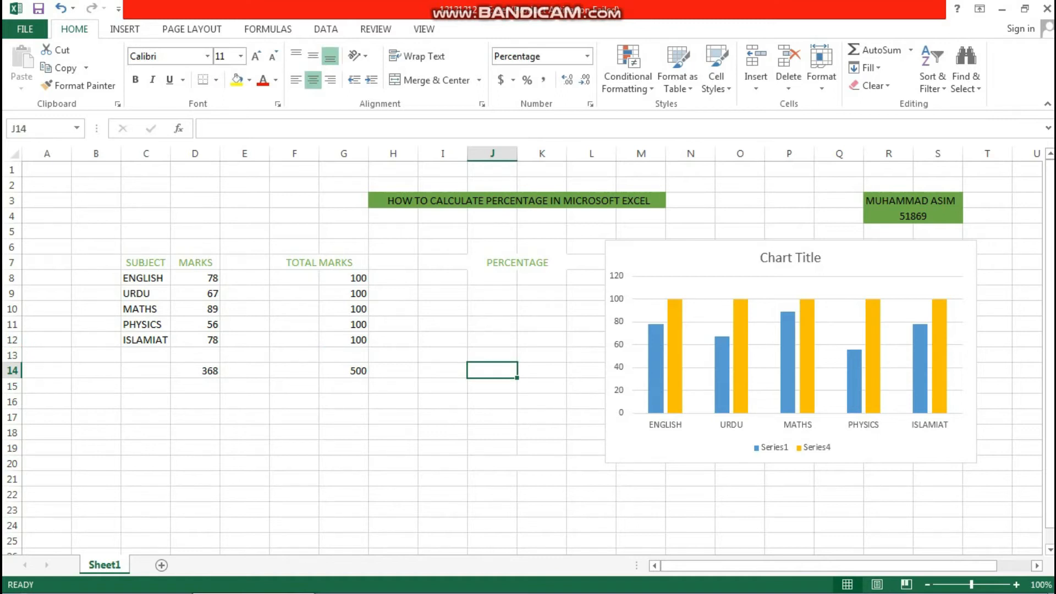
pyautogui.write('=')
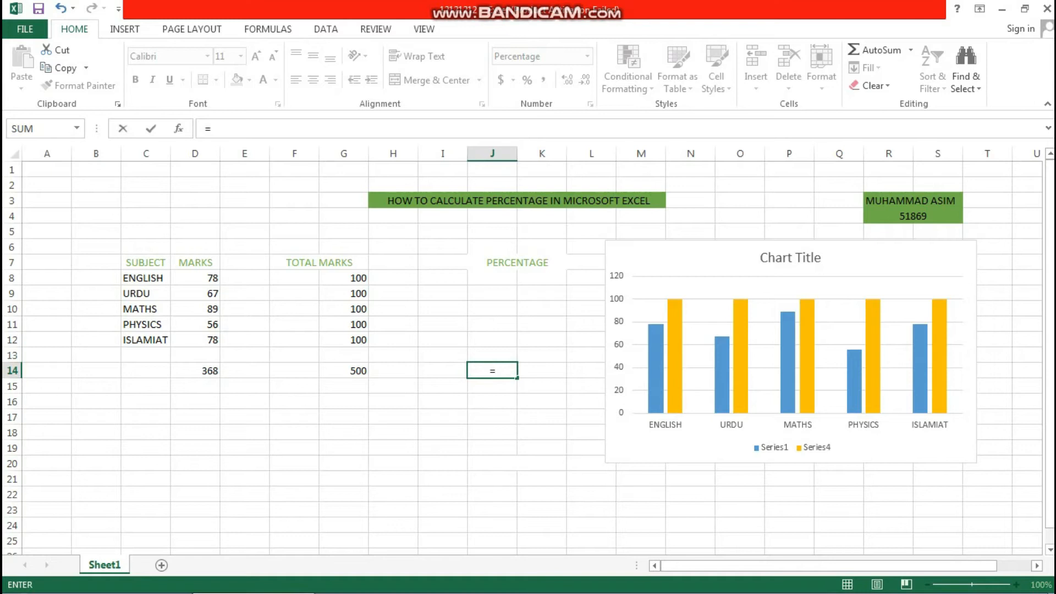
pyautogui.click(195, 371)
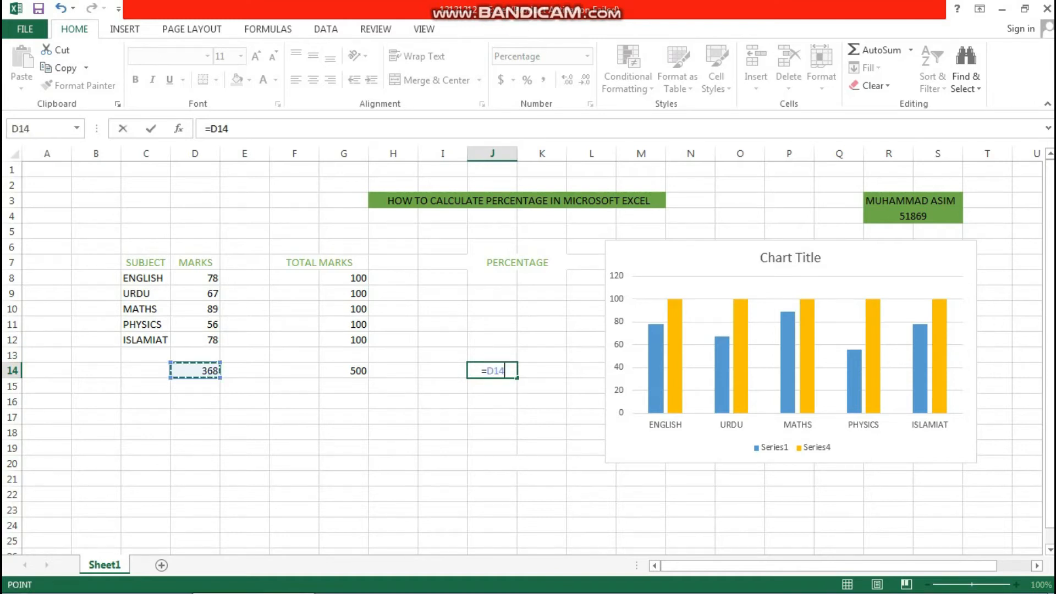
pyautogui.write('/')
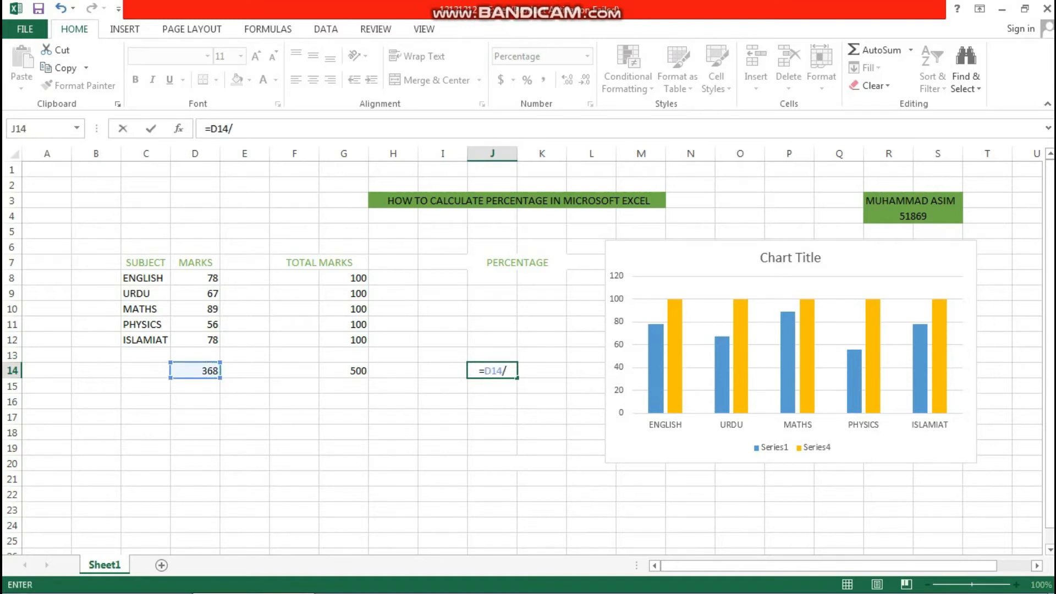
pyautogui.click(344, 371)
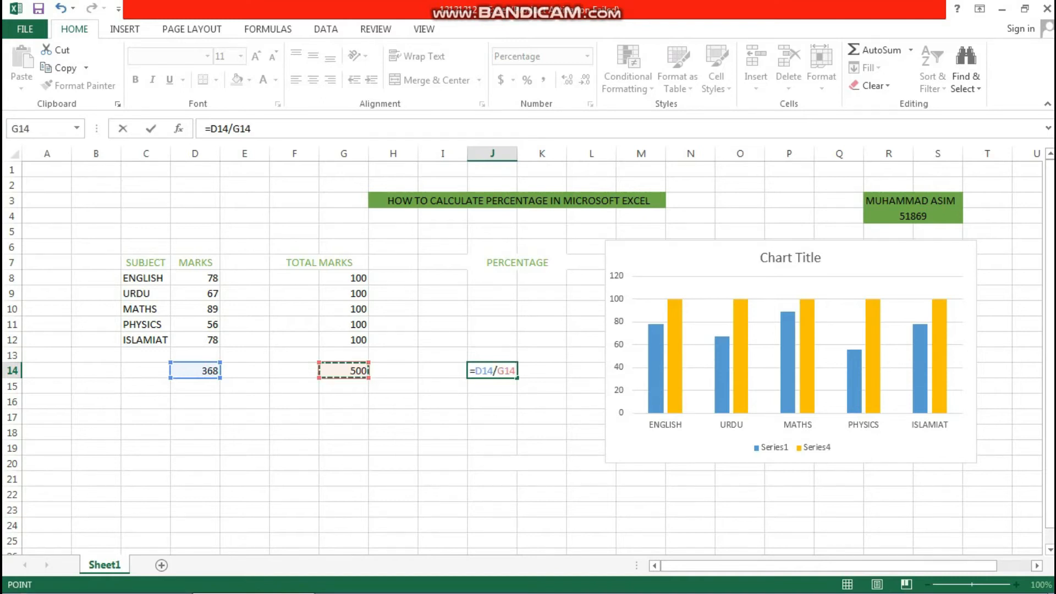
pyautogui.press('Return')
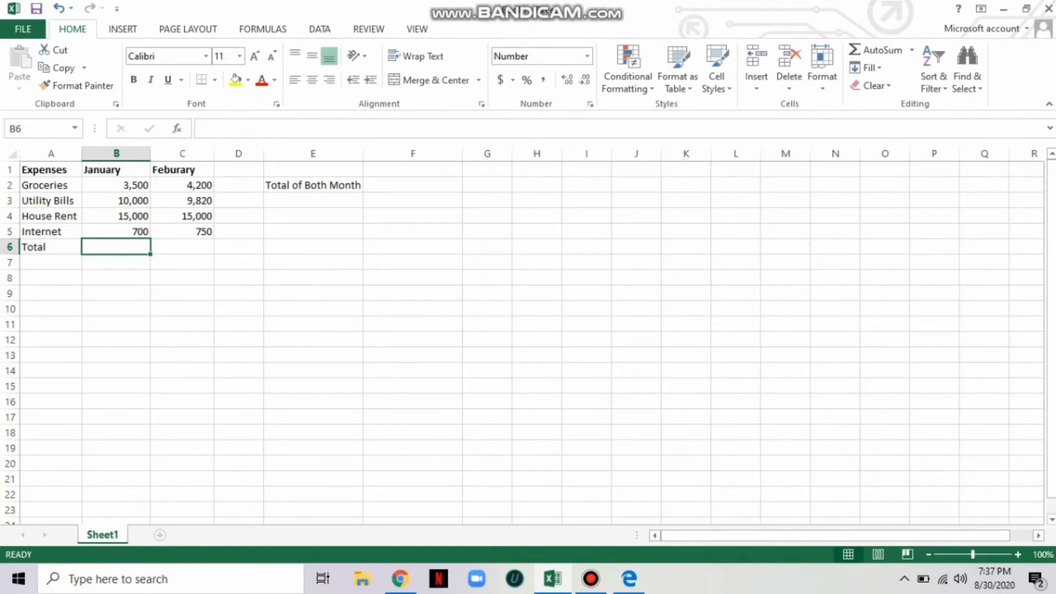
# - Enter =SUM(B2,B3,B4,B5) in B6 as the total of the January expenses
pyautogui.write('=')
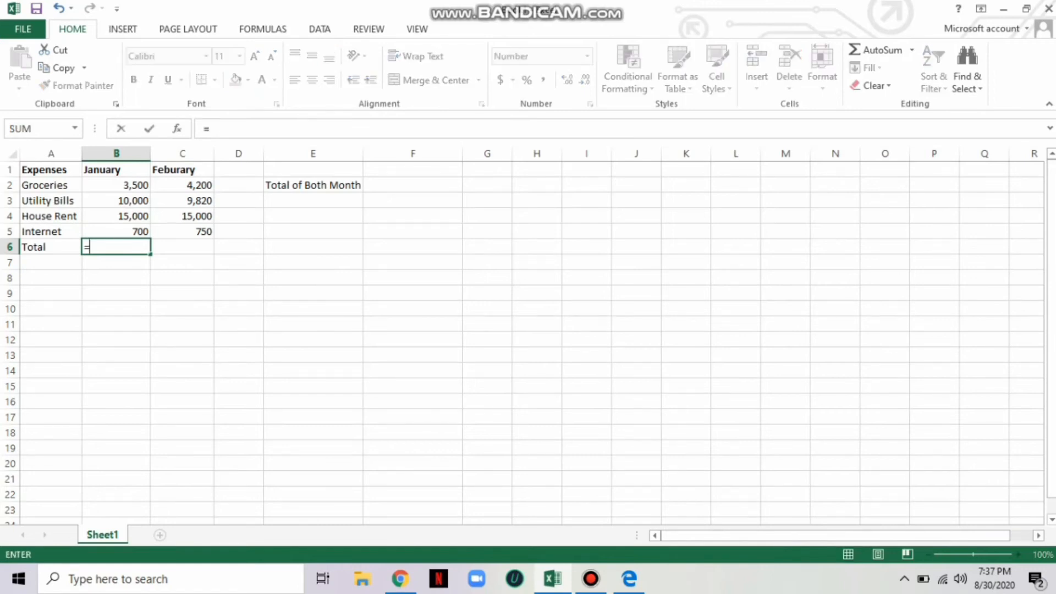
pyautogui.write('SU')
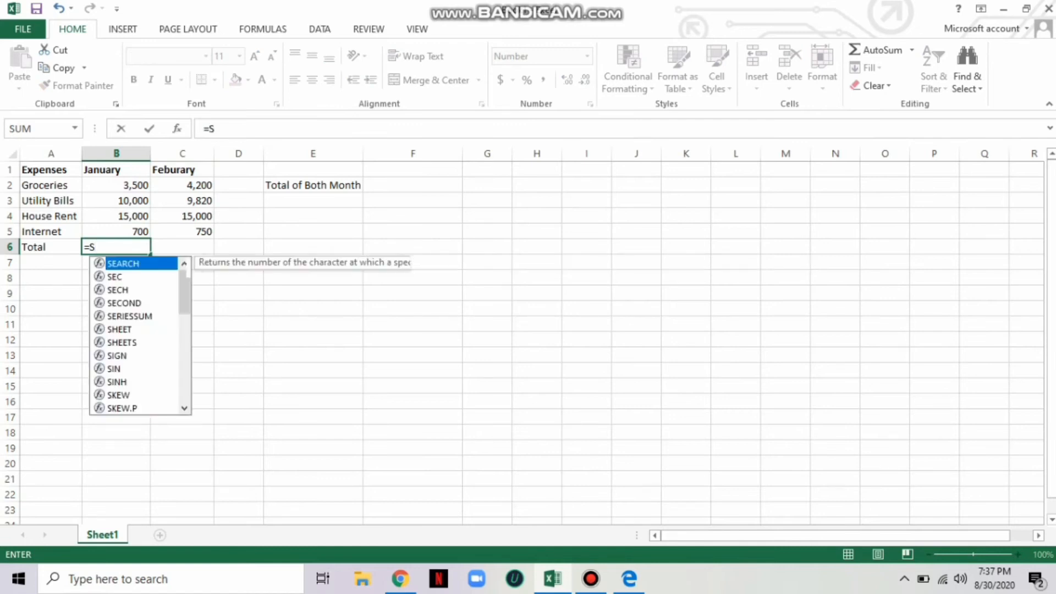
pyautogui.press('BackSpace')
pyautogui.write('UM(')
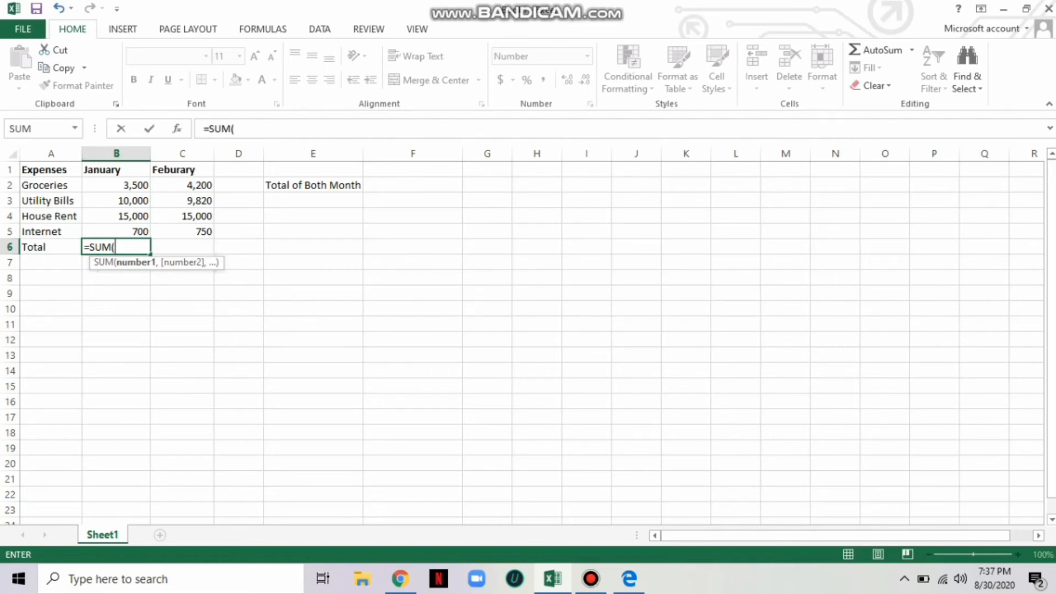
pyautogui.write('B')
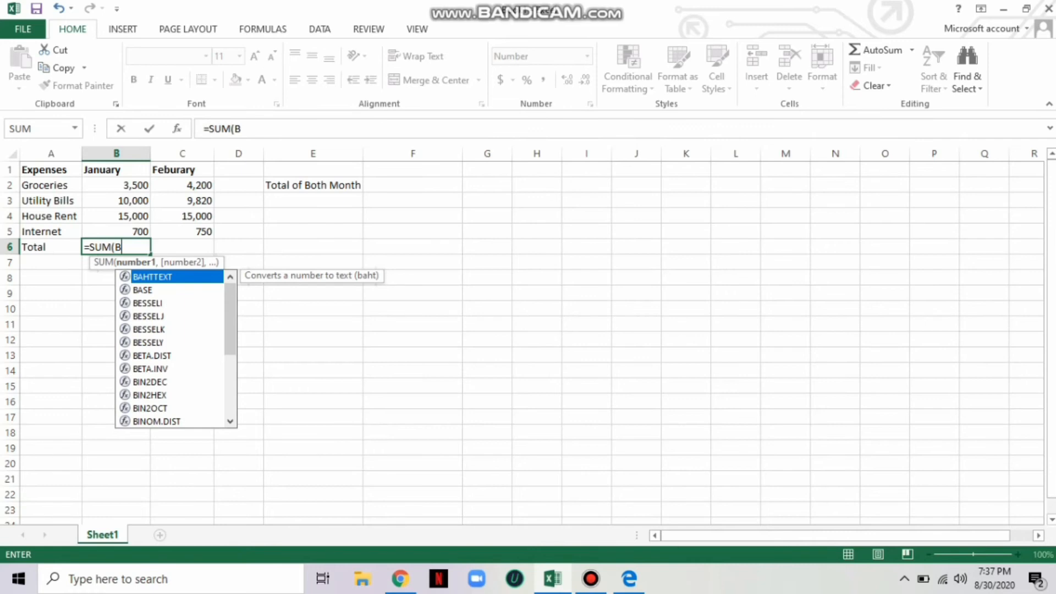
pyautogui.write('2,')
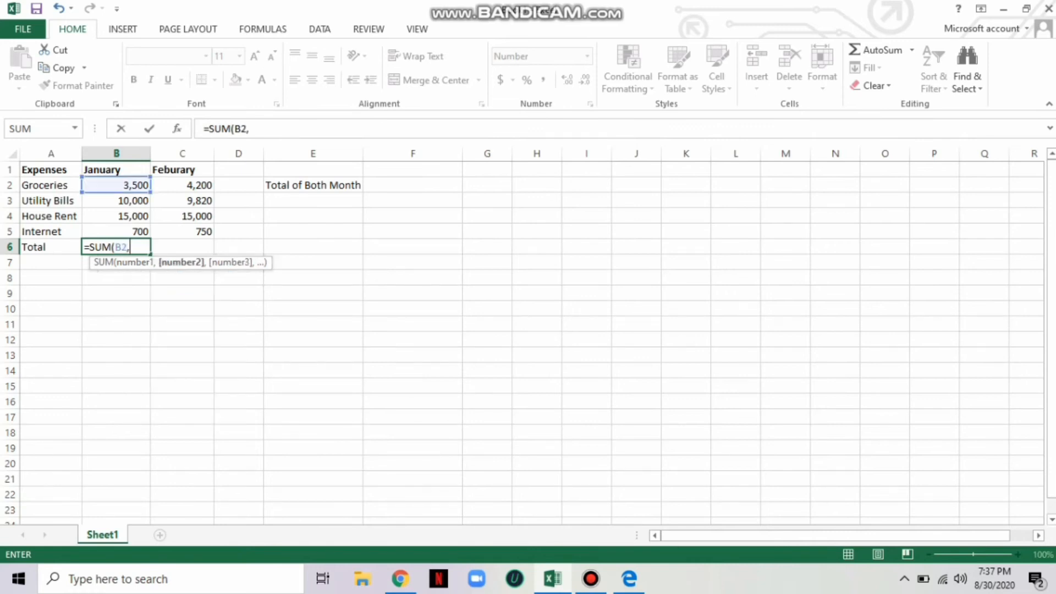
pyautogui.write('B3')
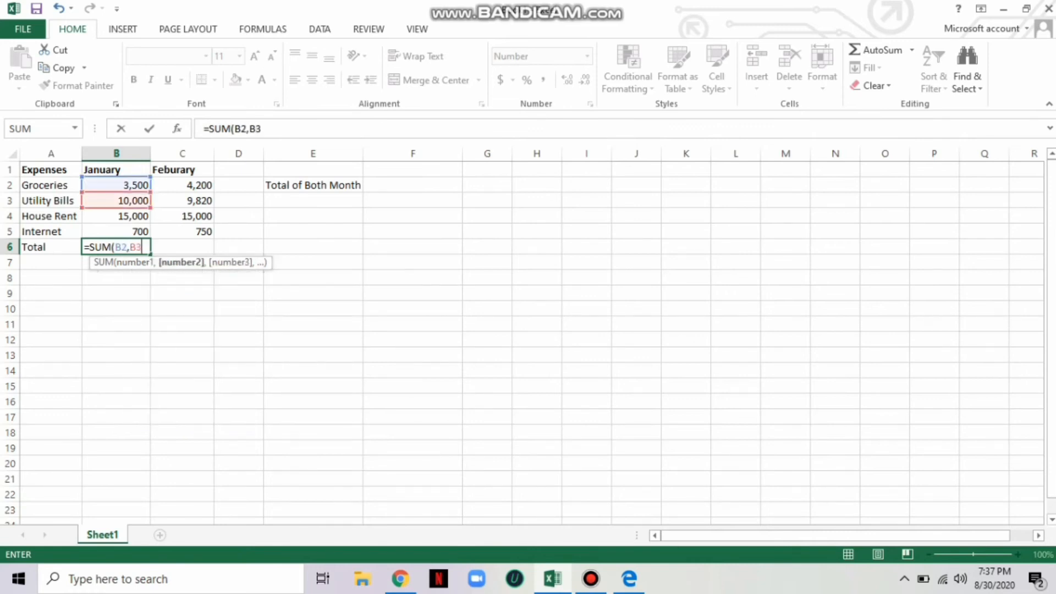
pyautogui.write(',B')
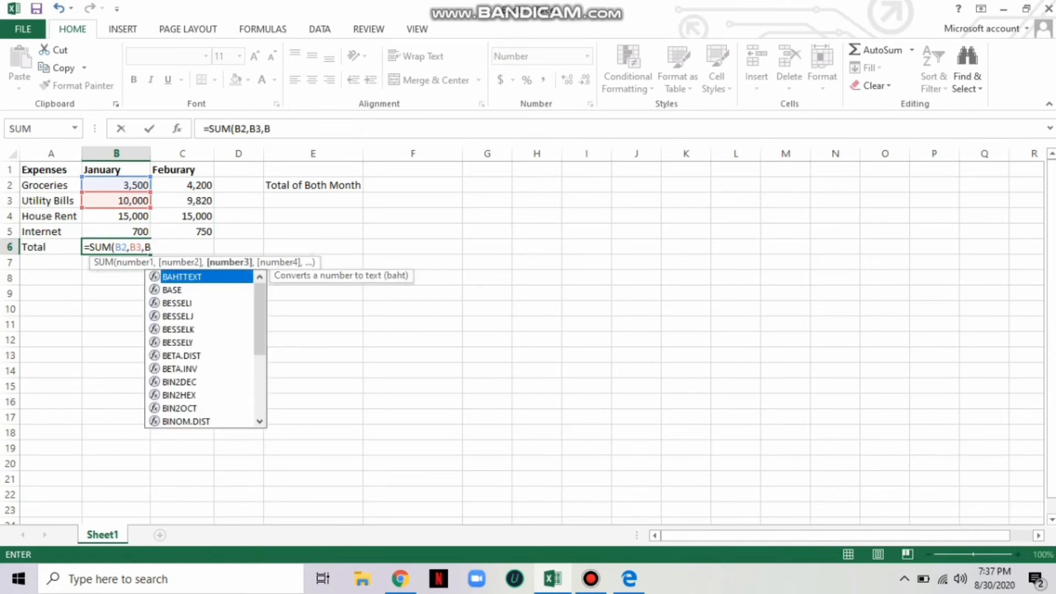
pyautogui.write('4,B5')
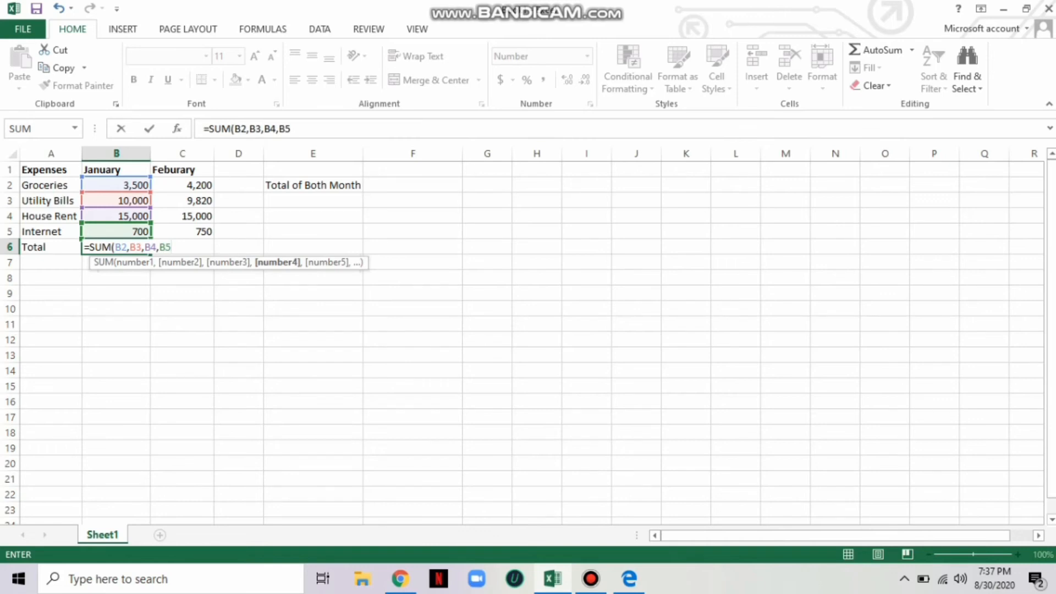
pyautogui.write(')')
pyautogui.press('Return')
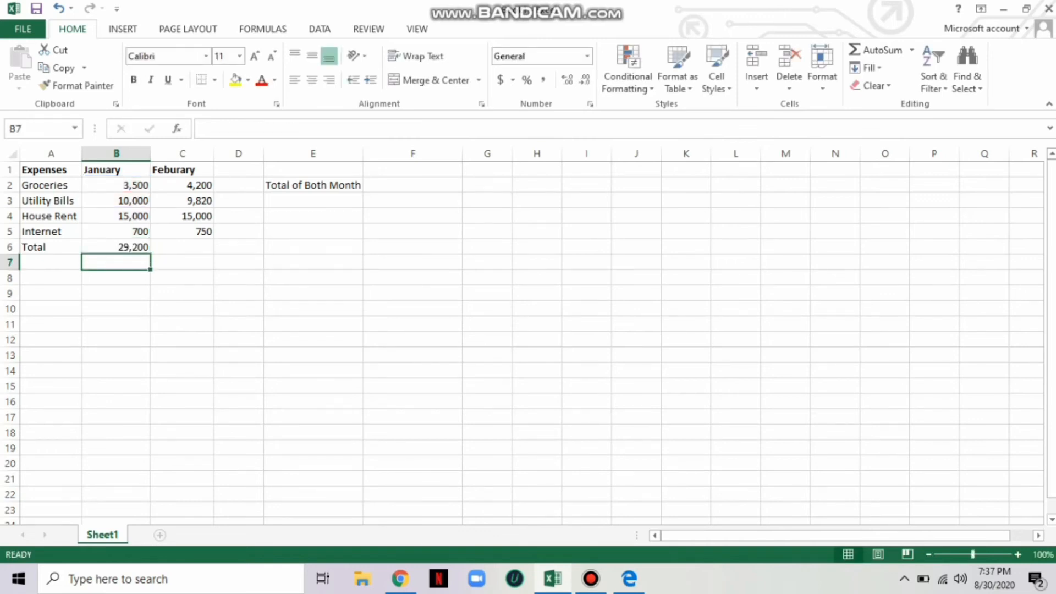
# - Enter =SUM(C2,C3,C4,C5) in C6 as the total of the February expenses
pyautogui.click(183, 247)
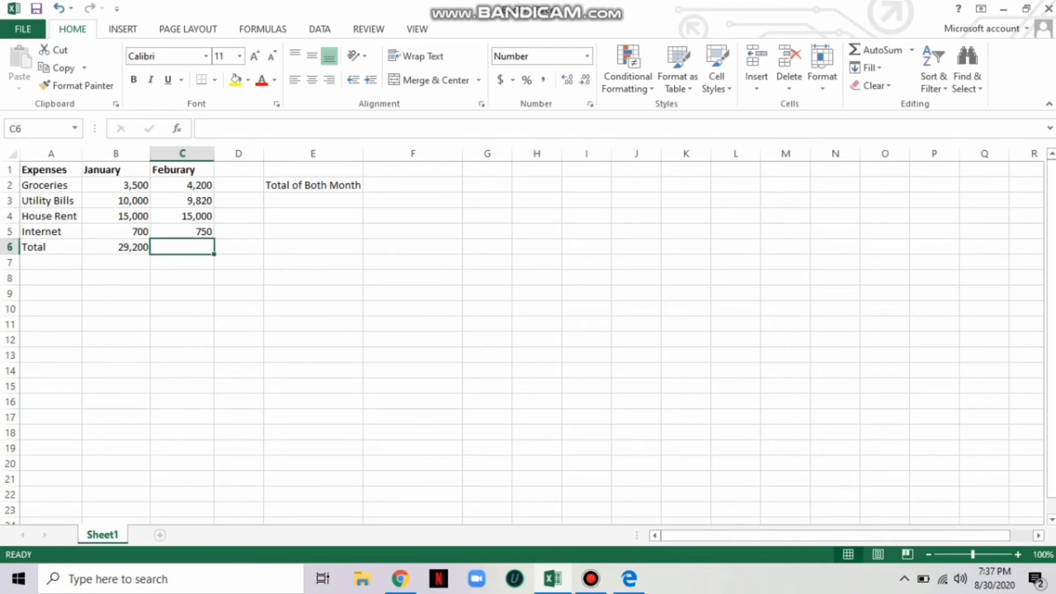
pyautogui.write('=')
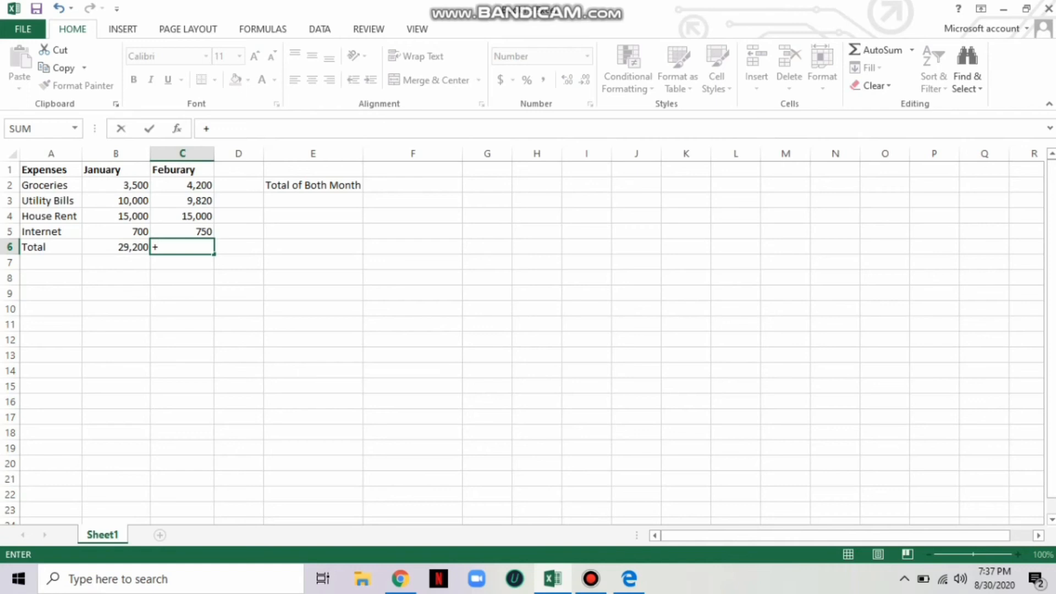
pyautogui.write('Su')
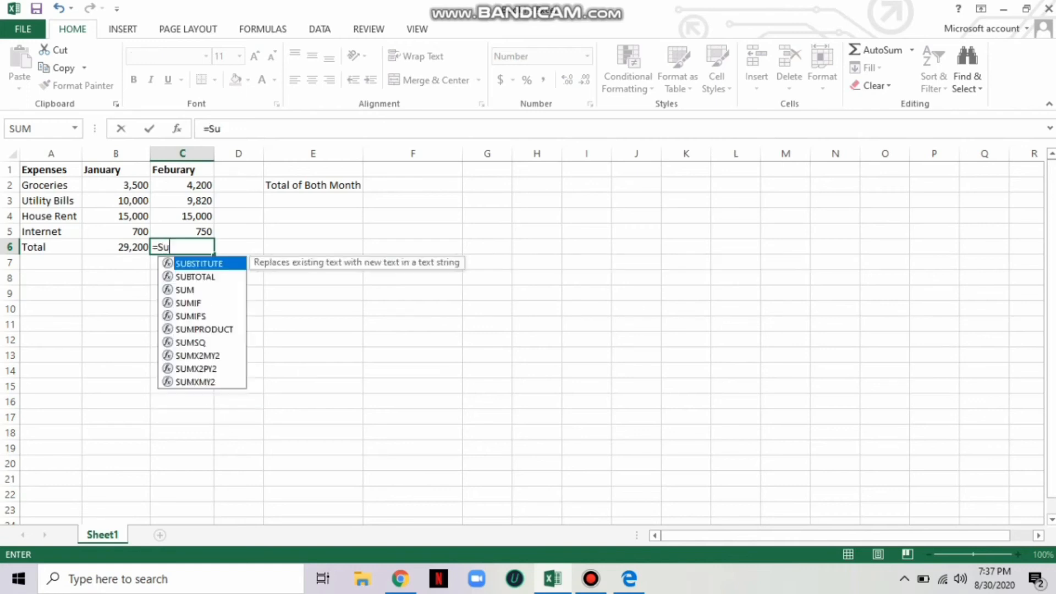
pyautogui.press('BackSpace')
pyautogui.write('UM')
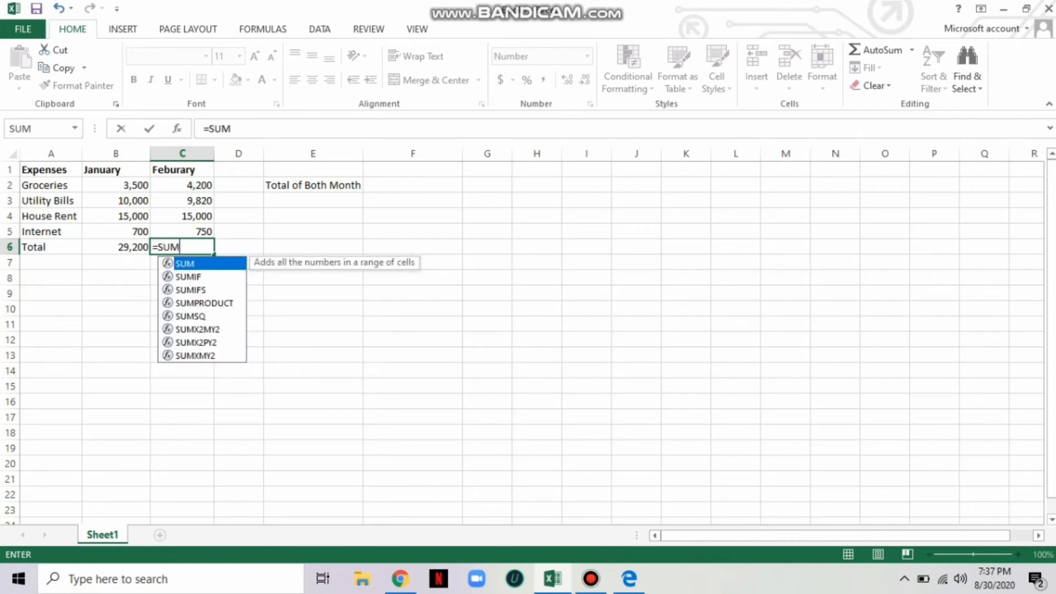
pyautogui.write('(')
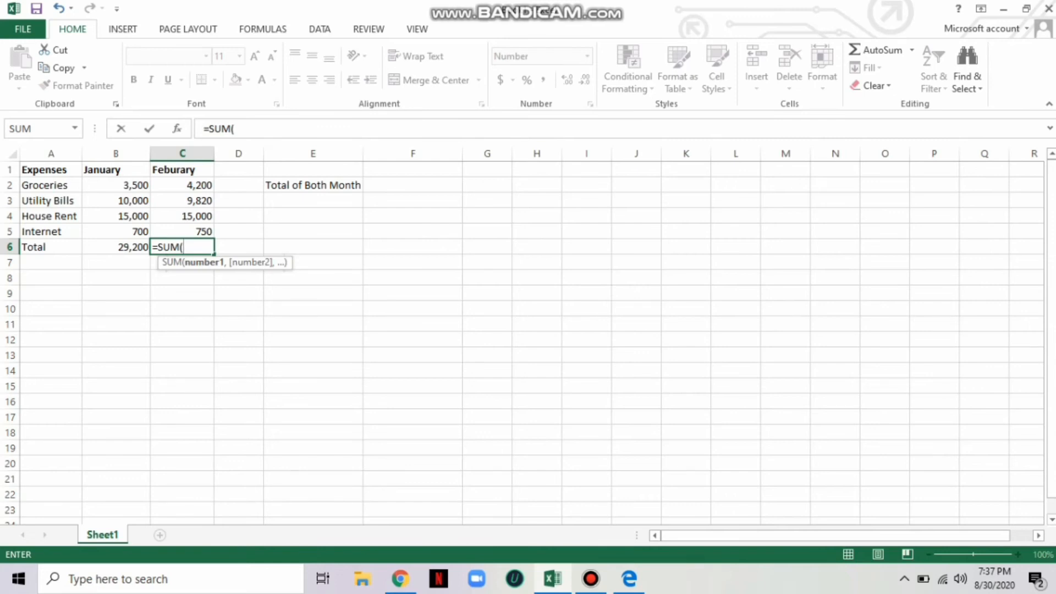
pyautogui.write('C')
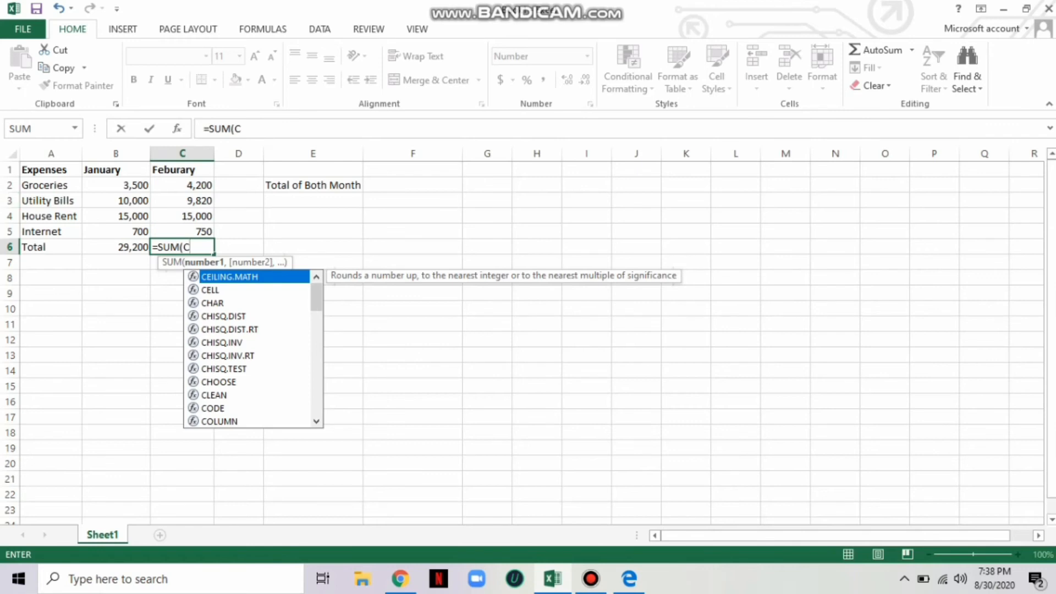
pyautogui.write('2')
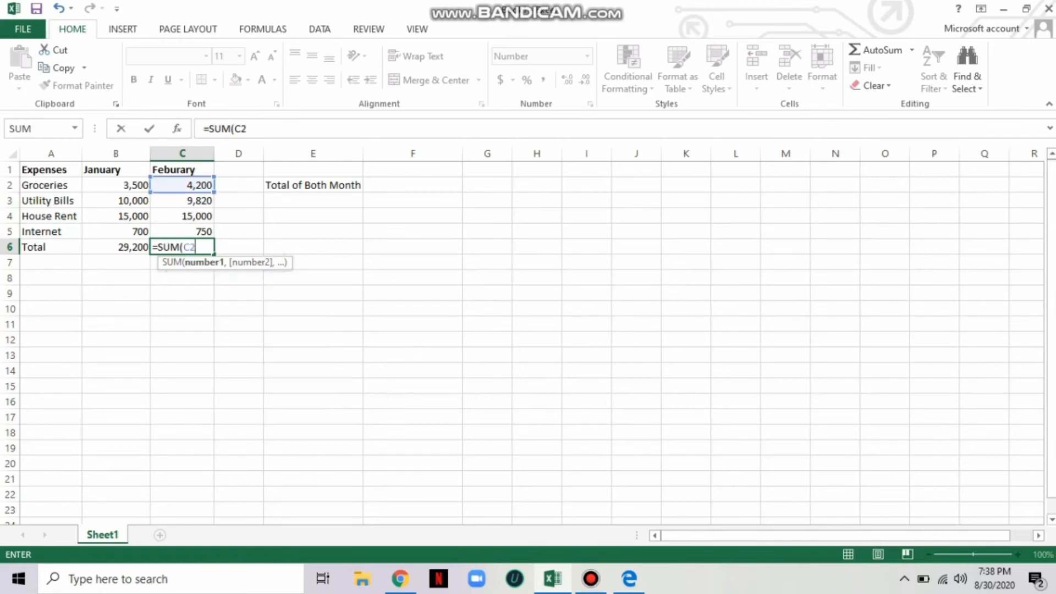
pyautogui.write(',')
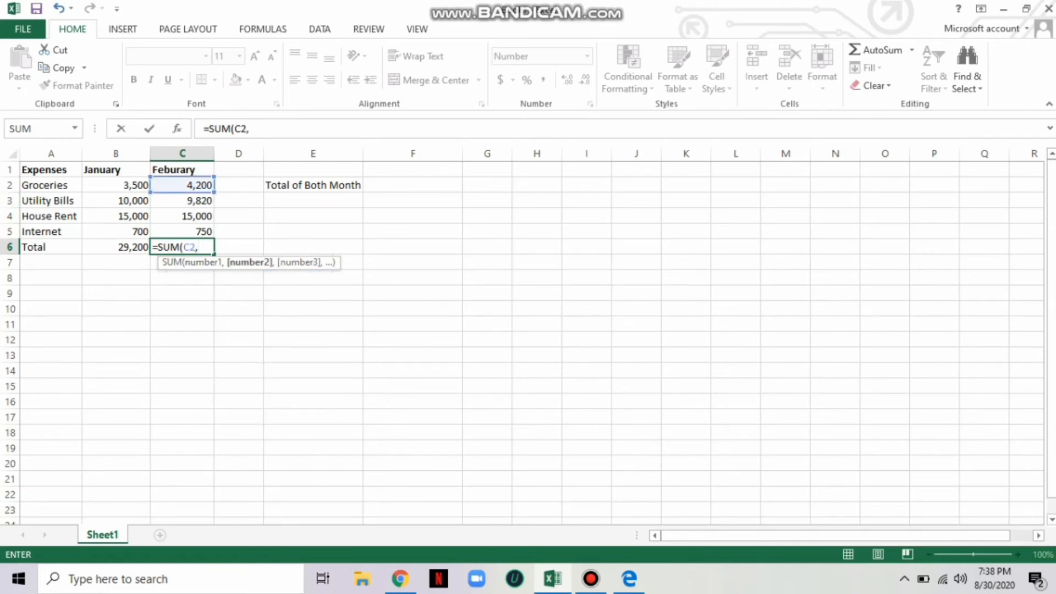
pyautogui.write('C3,C3,')
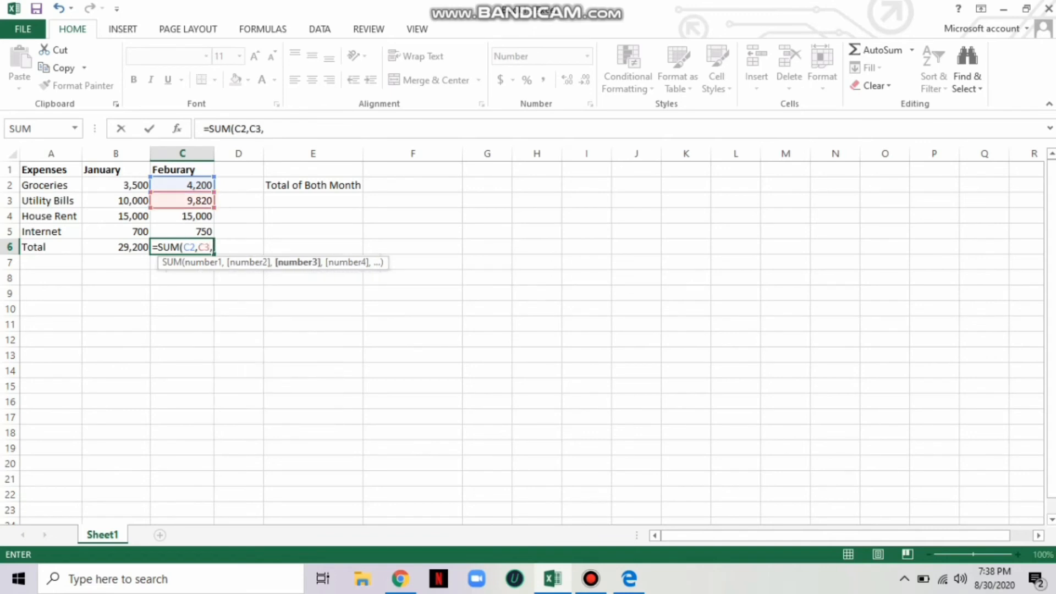
pyautogui.write('4,')
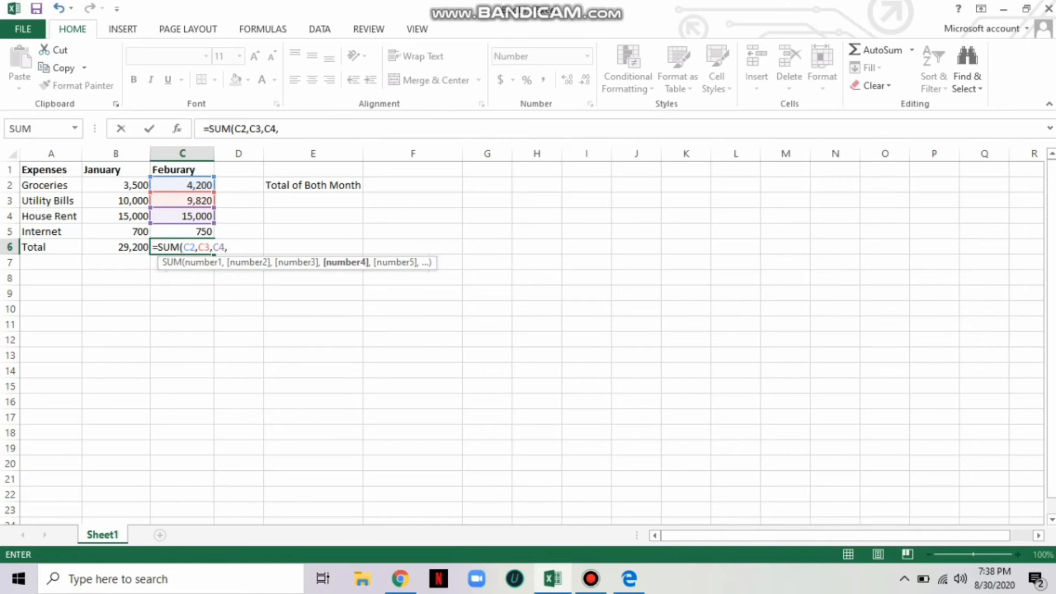
pyautogui.write('C5')
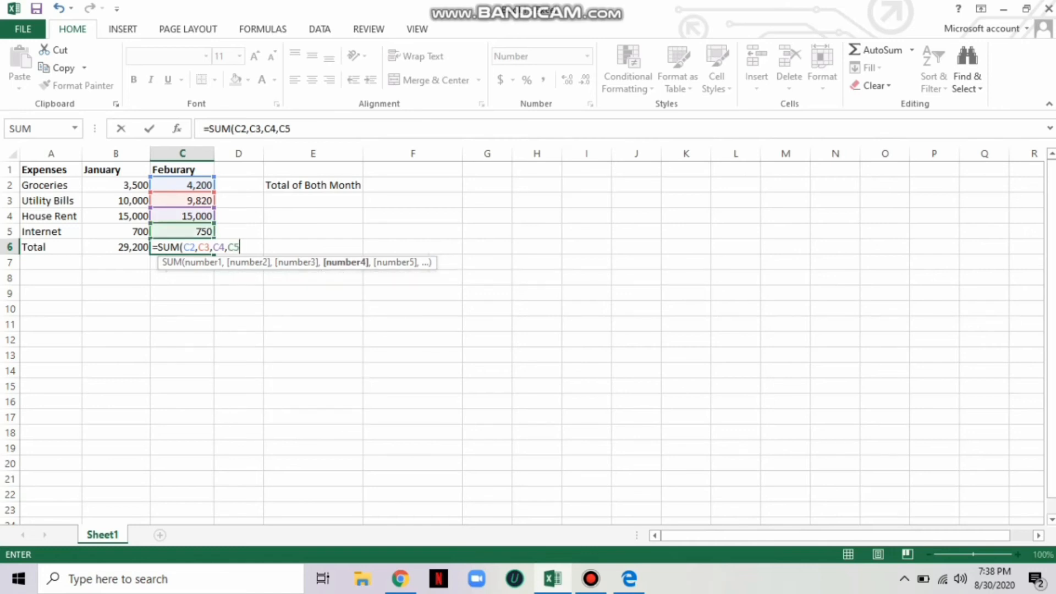
pyautogui.press('Return')
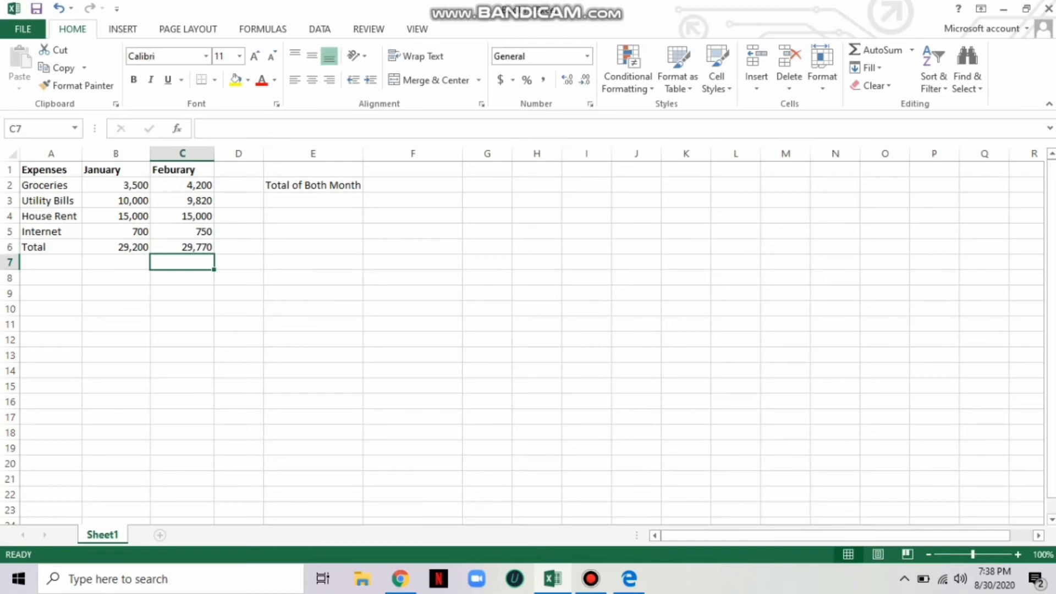
# - Add the January and February totals in F2, beside Total of Both Month, with the formula =SUM(B6,C6)
pyautogui.click(413, 186)
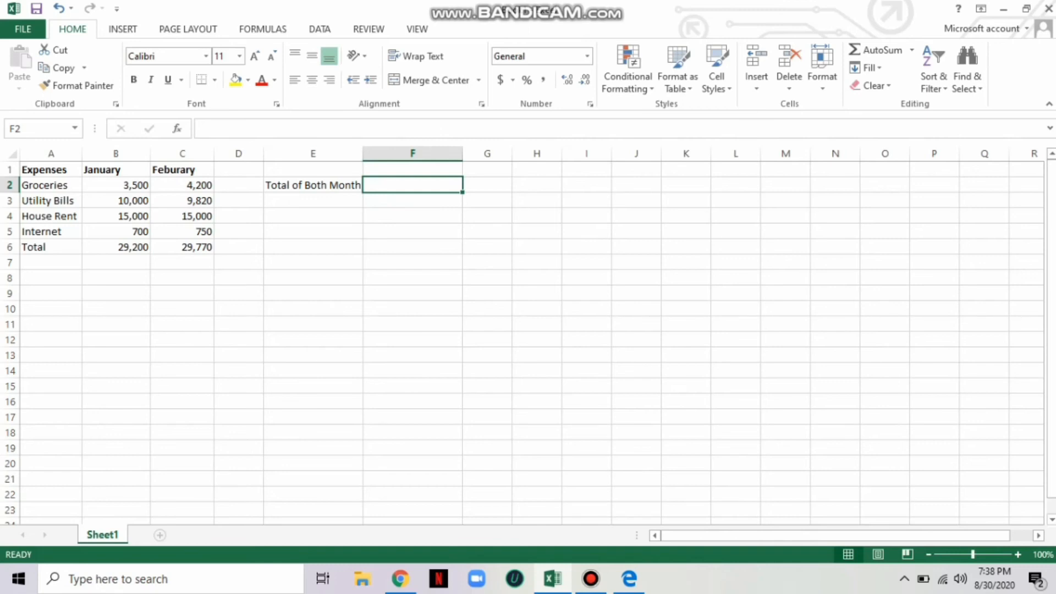
pyautogui.write('=')
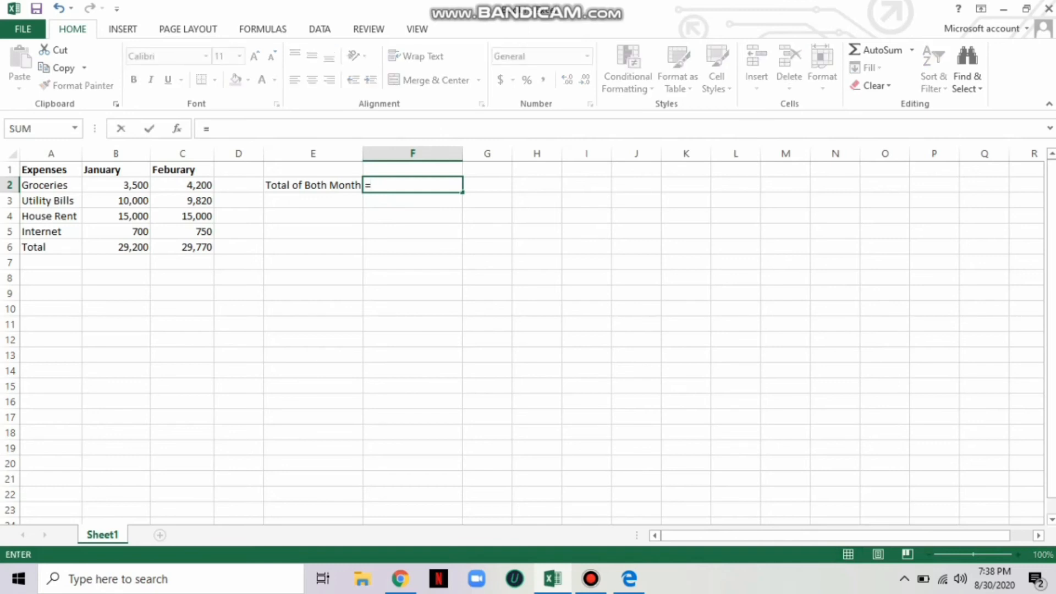
pyautogui.write('S')
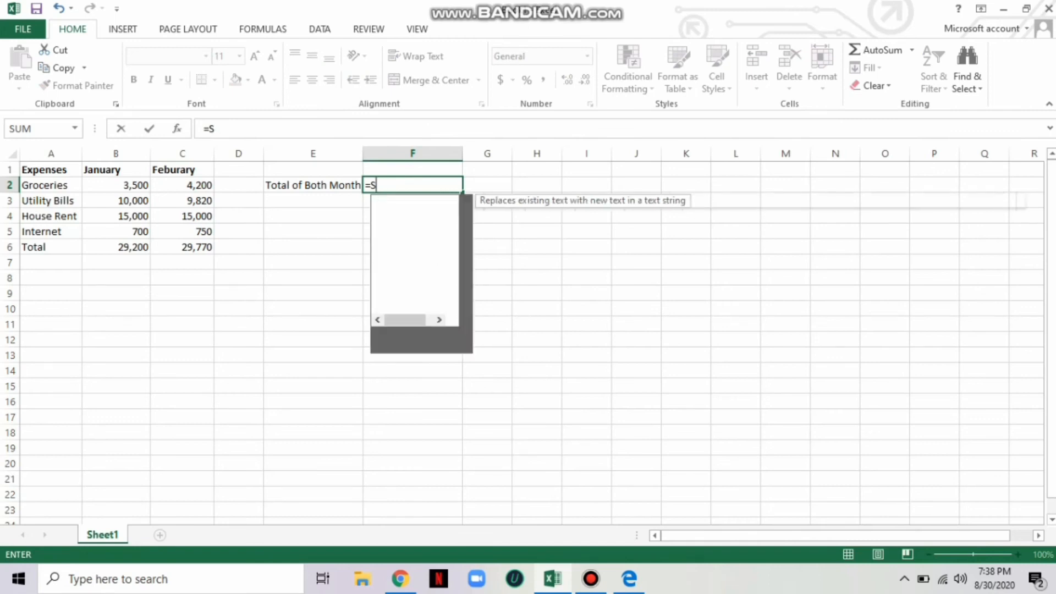
pyautogui.write('UM(')
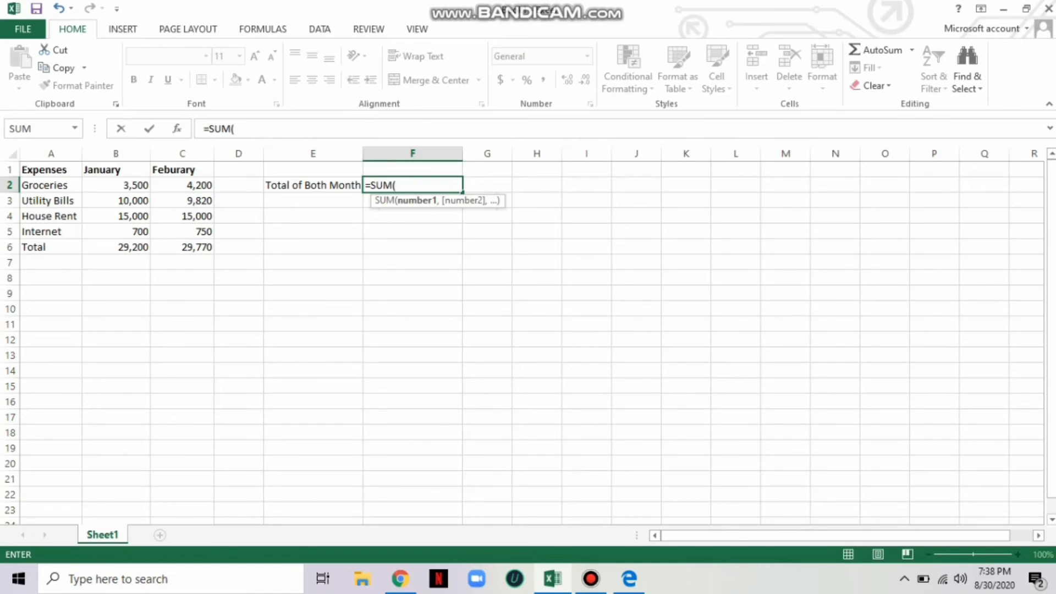
pyautogui.write('B6')
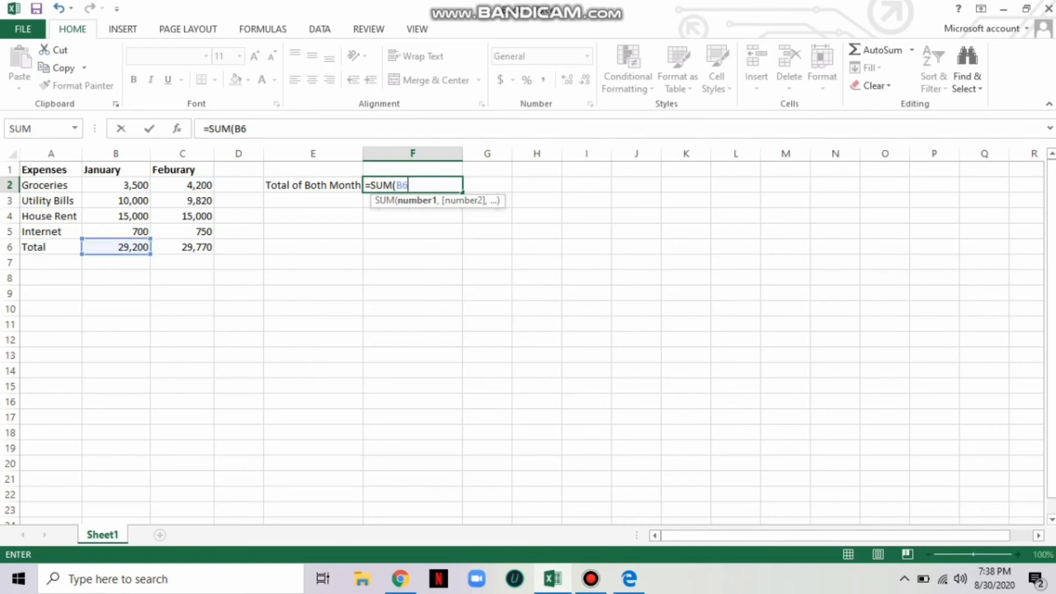
pyautogui.write(',')
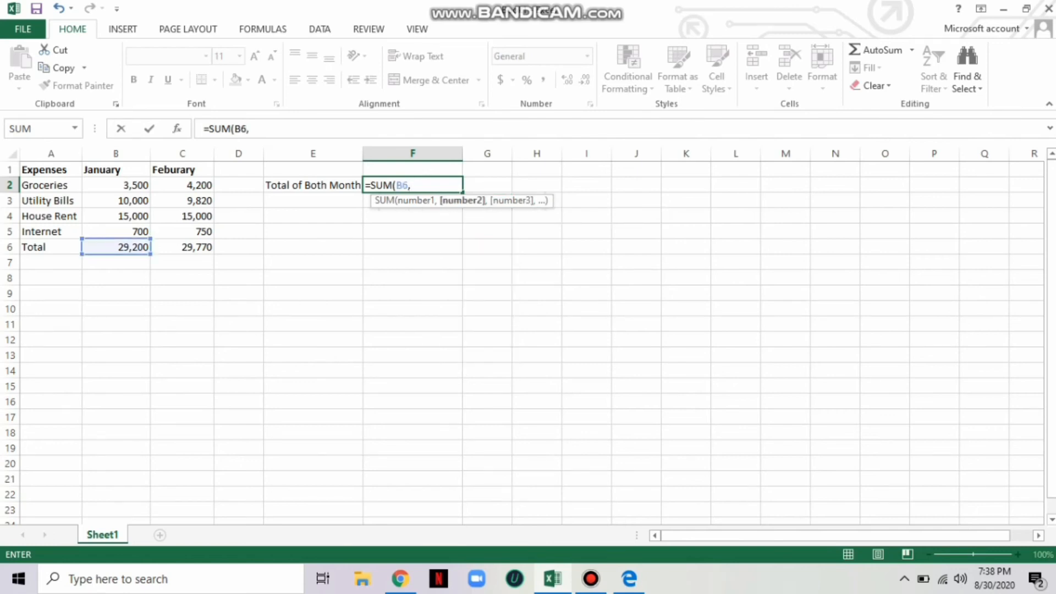
pyautogui.write('C')
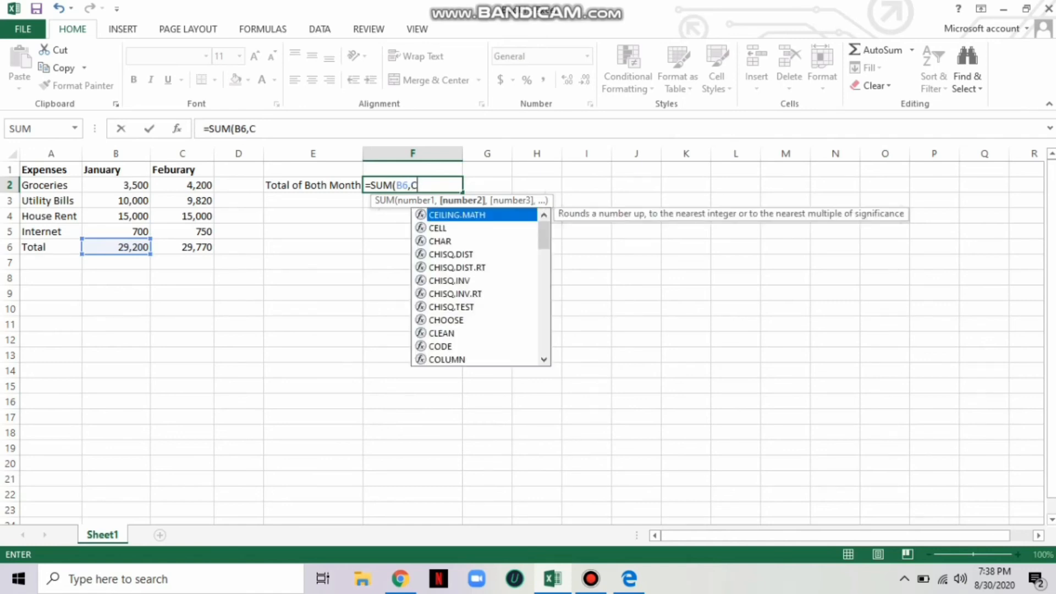
pyautogui.write('6)')
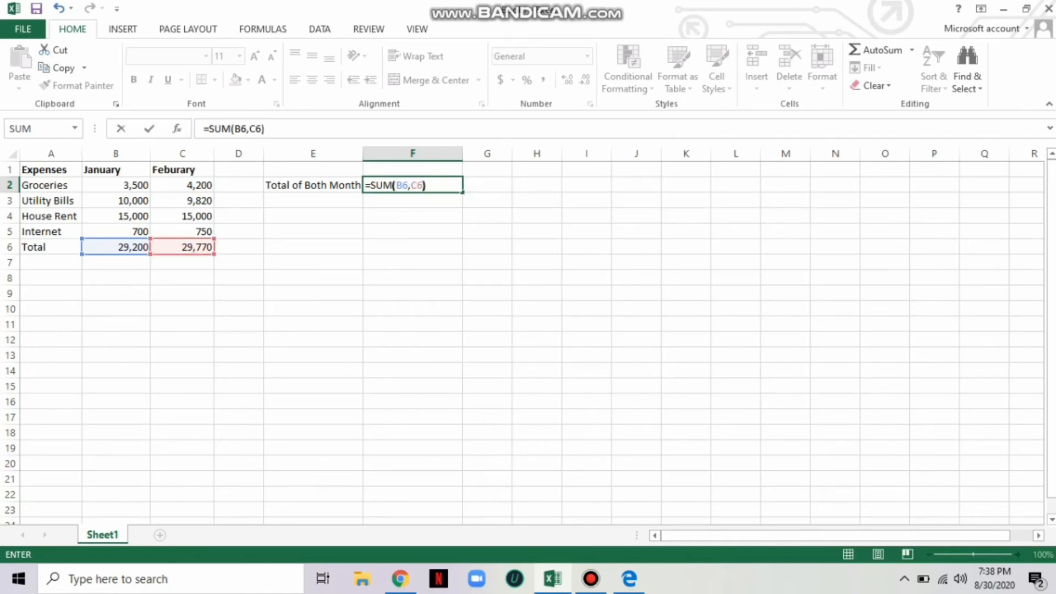
pyautogui.press('Return')
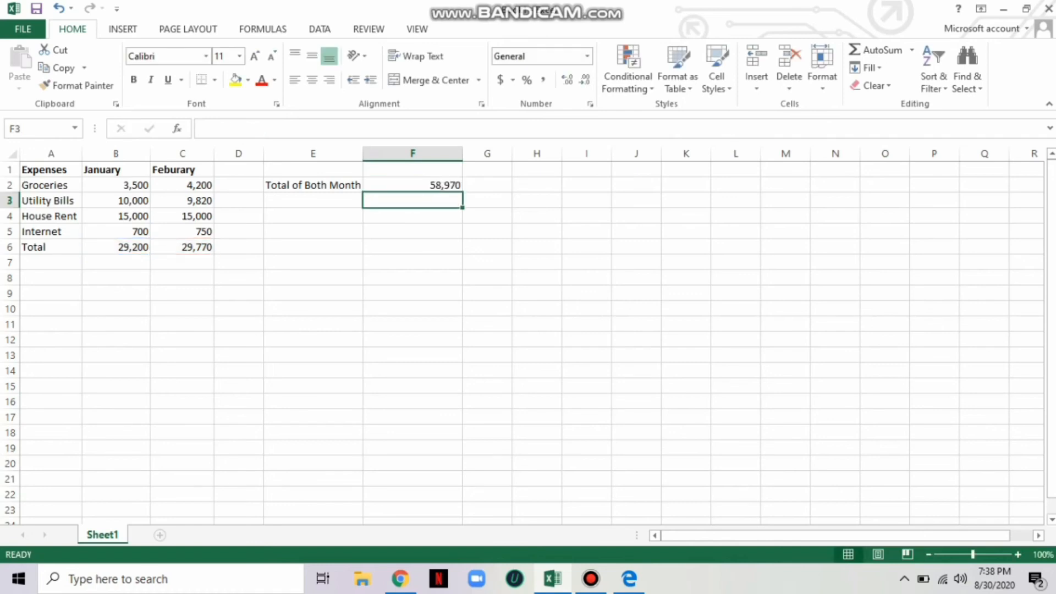
pyautogui.press('Up')
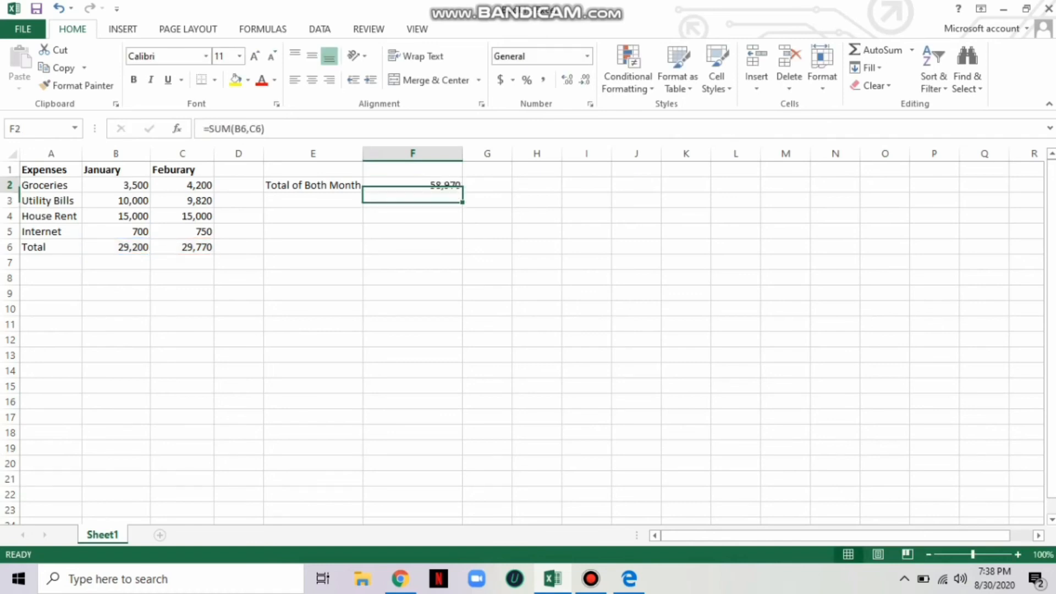